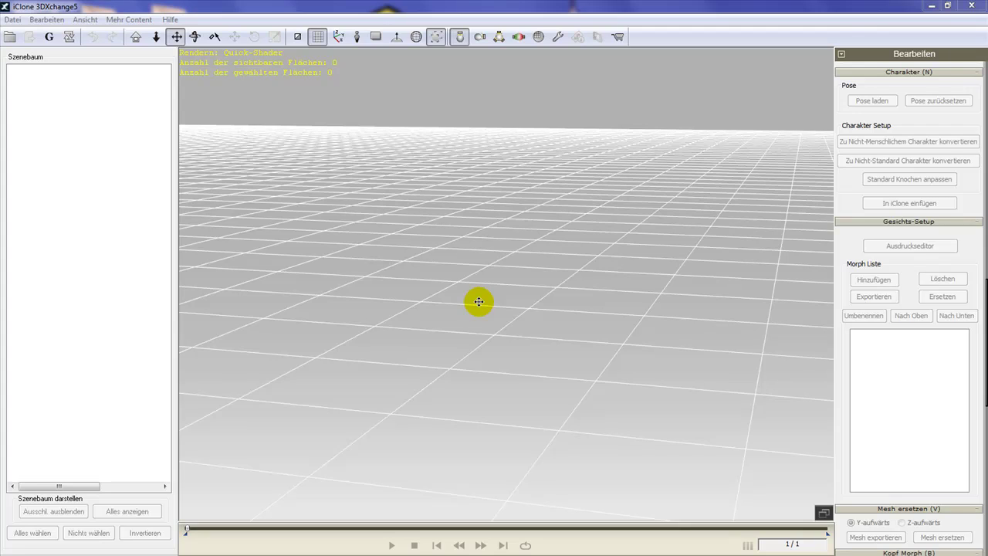
# Step: Load Double Kick.bvh from the BVH-2 folder via Datei > Öffnen
pyautogui.click(11, 21)
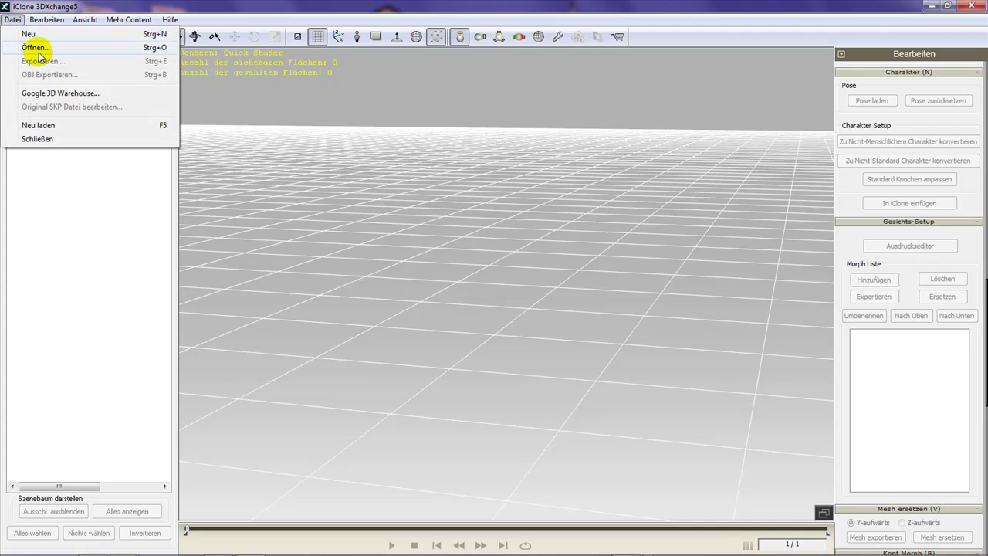
pyautogui.click(36, 48)
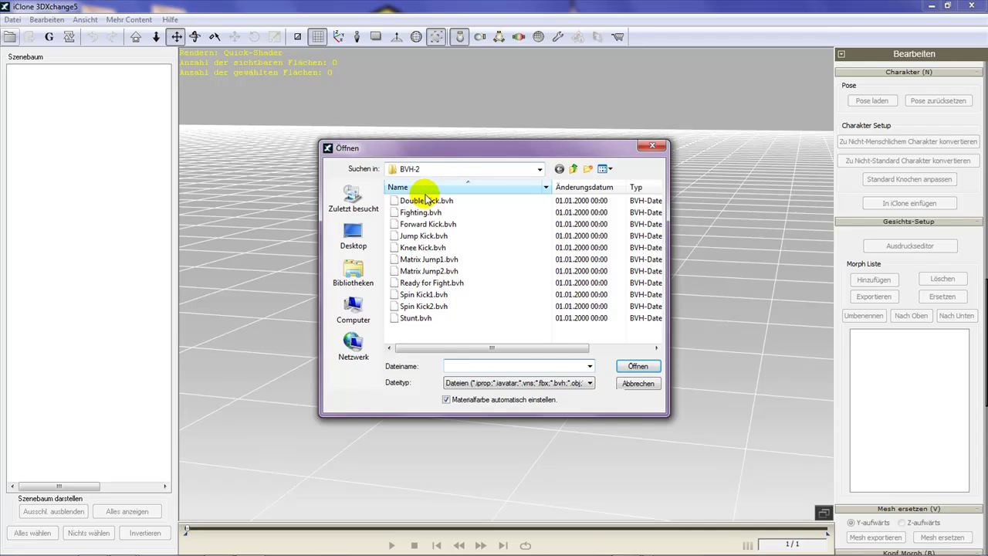
pyautogui.doubleClick(423, 200)
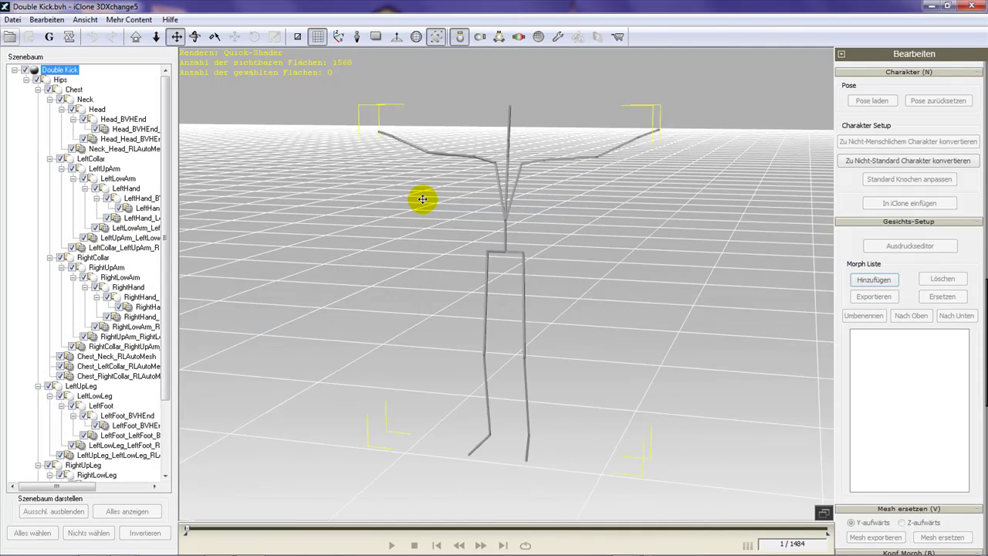
pyautogui.click(391, 545)
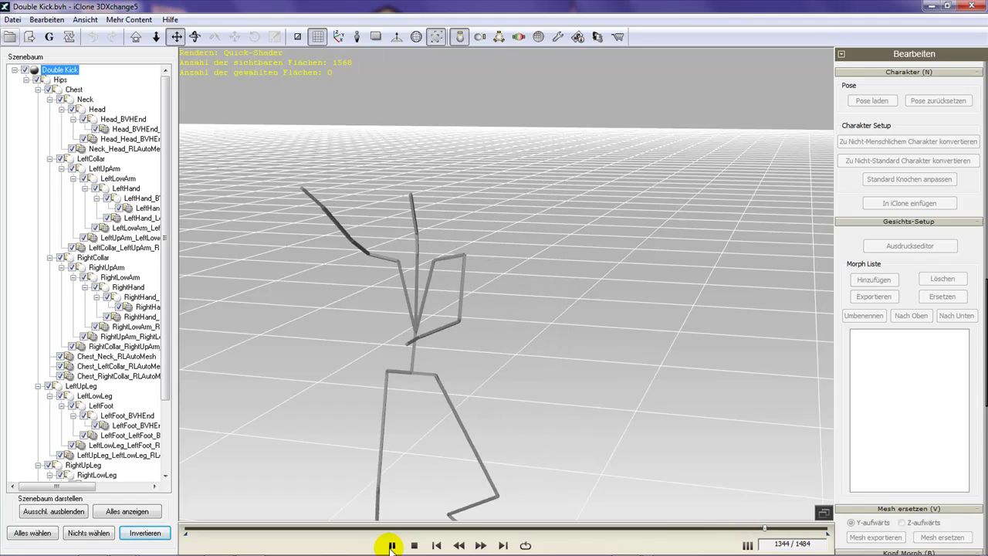
pyautogui.click(414, 546)
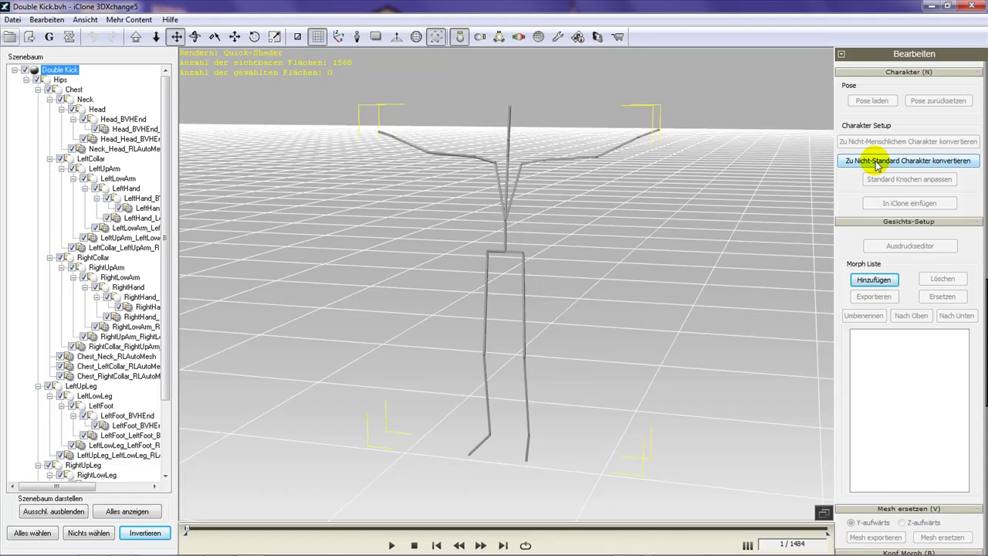
# Step: Begin non-standard character conversion, keeping the characterization preset on Benutzerdefiniert
pyautogui.click(876, 162)
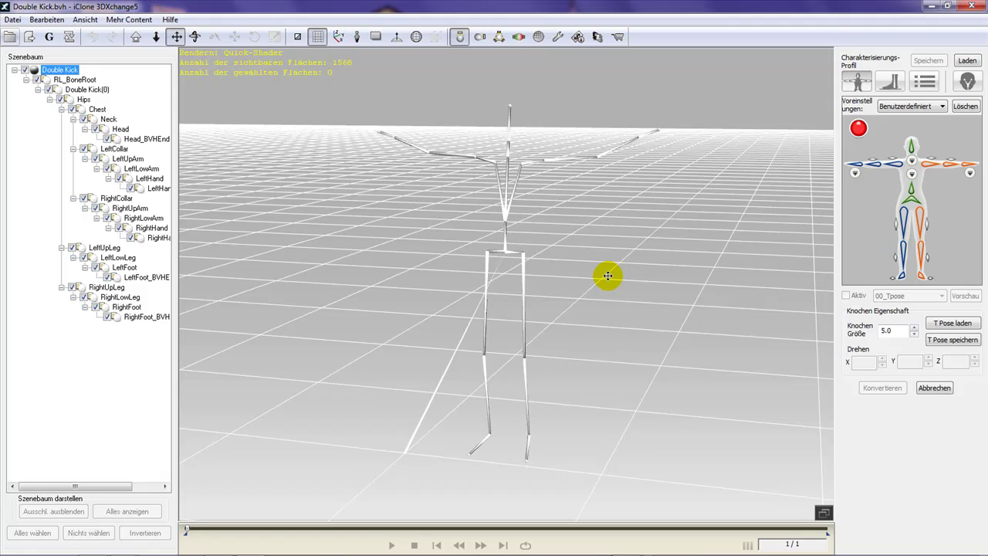
pyautogui.click(943, 108)
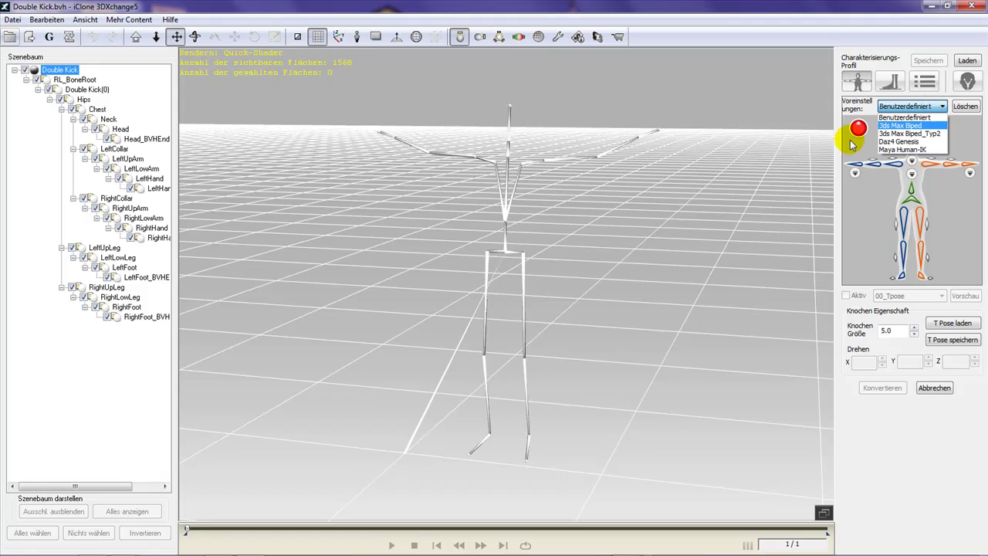
pyautogui.click(732, 204)
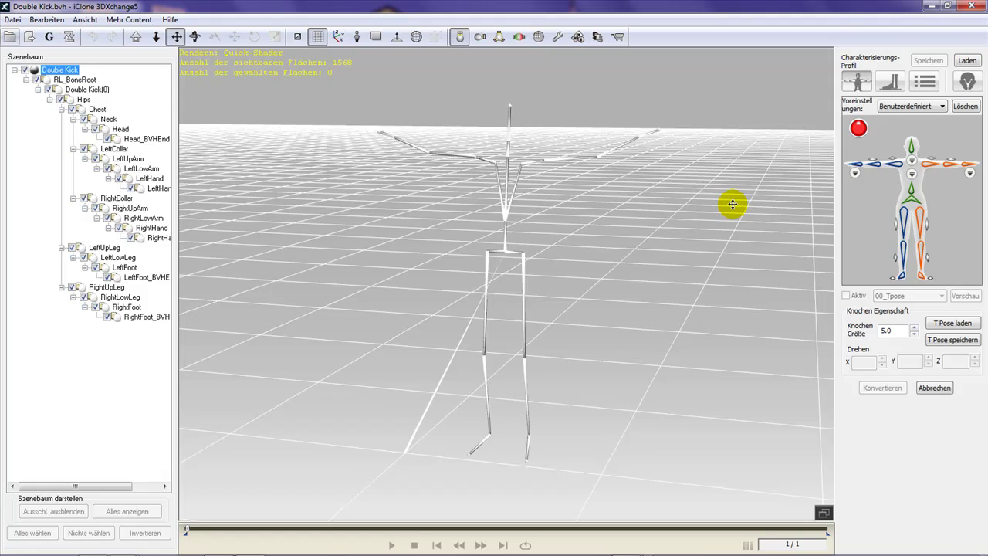
# Step: Map the right foot, right lower leg and right upper leg to the skeleton's bones
pyautogui.click(920, 276)
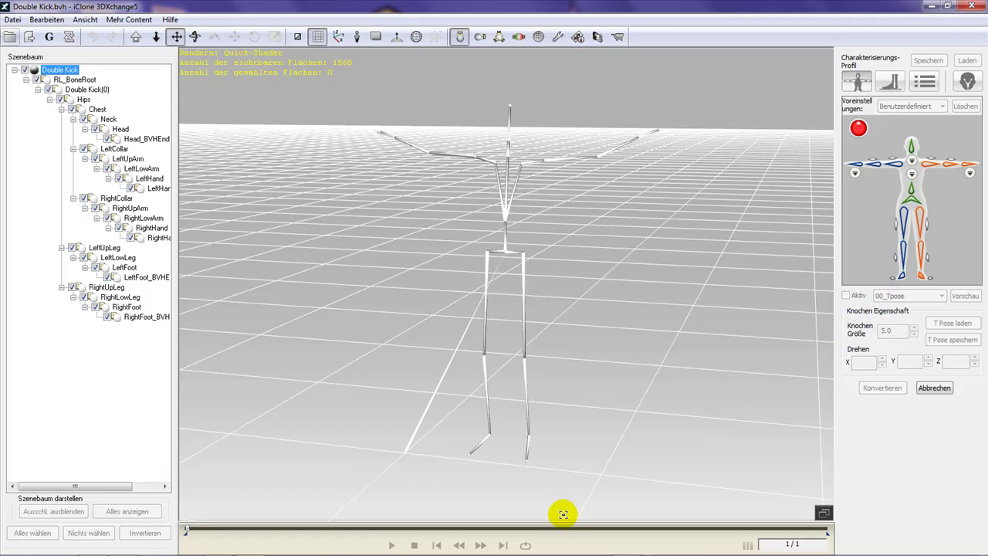
pyautogui.click(527, 443)
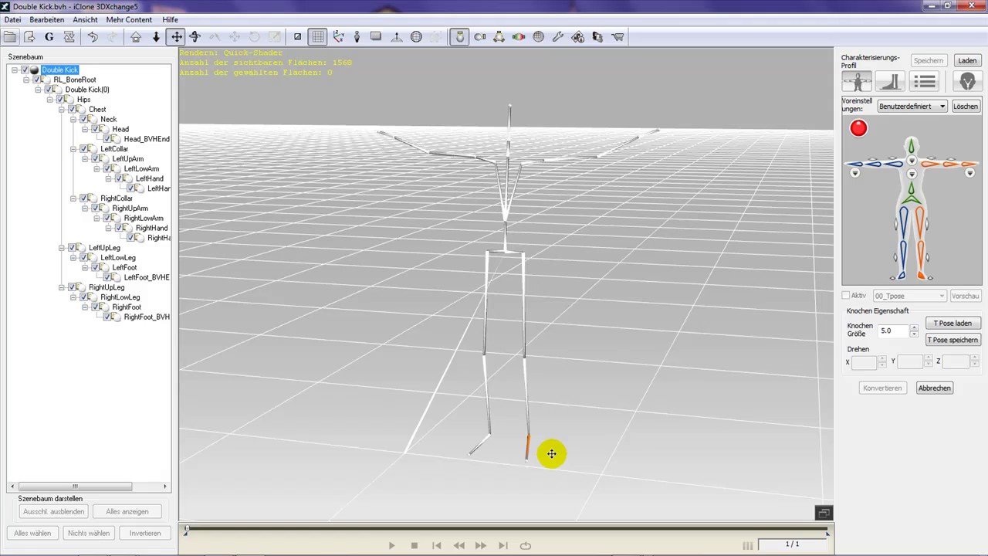
pyautogui.click(921, 252)
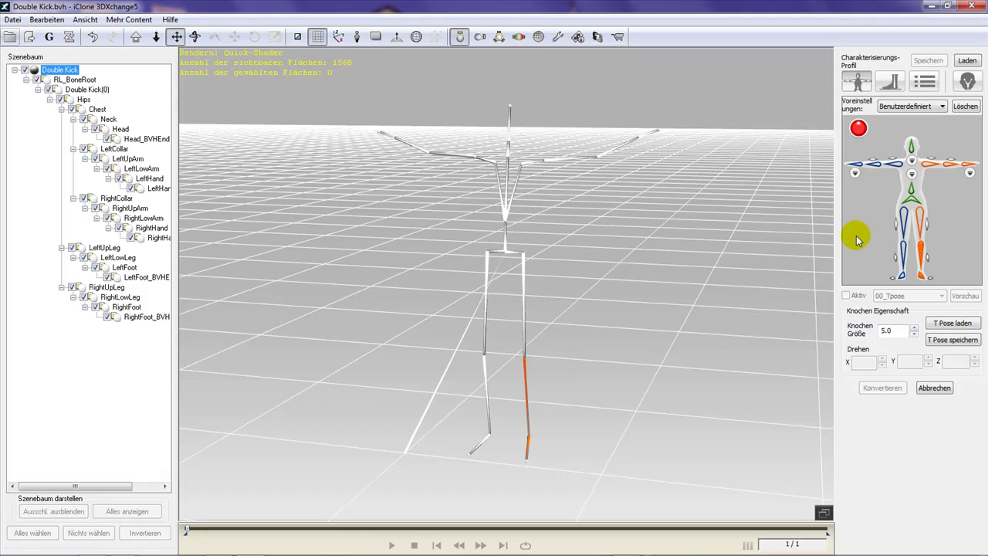
pyautogui.click(921, 220)
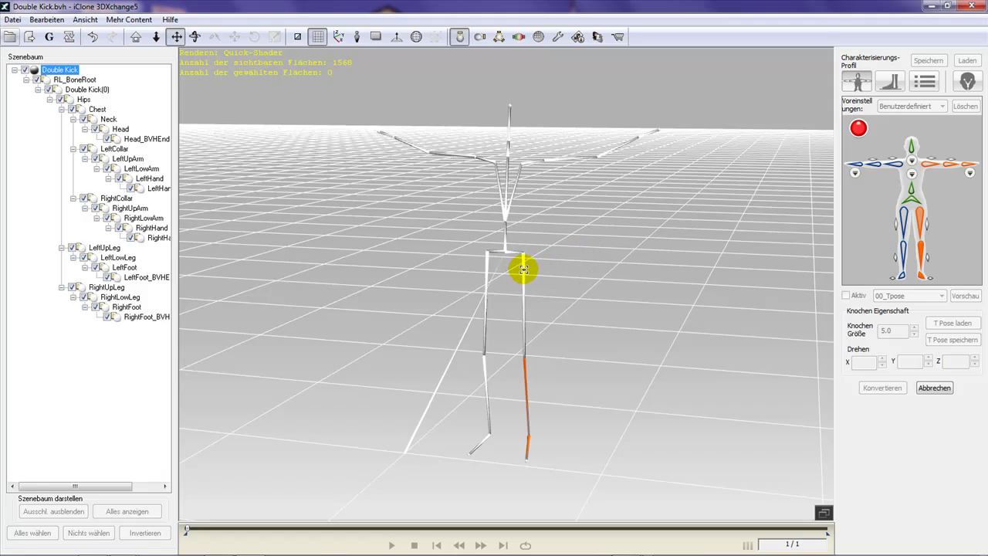
# Step: Map the left foot and left lower leg to the skeleton's bones
pyautogui.click(901, 278)
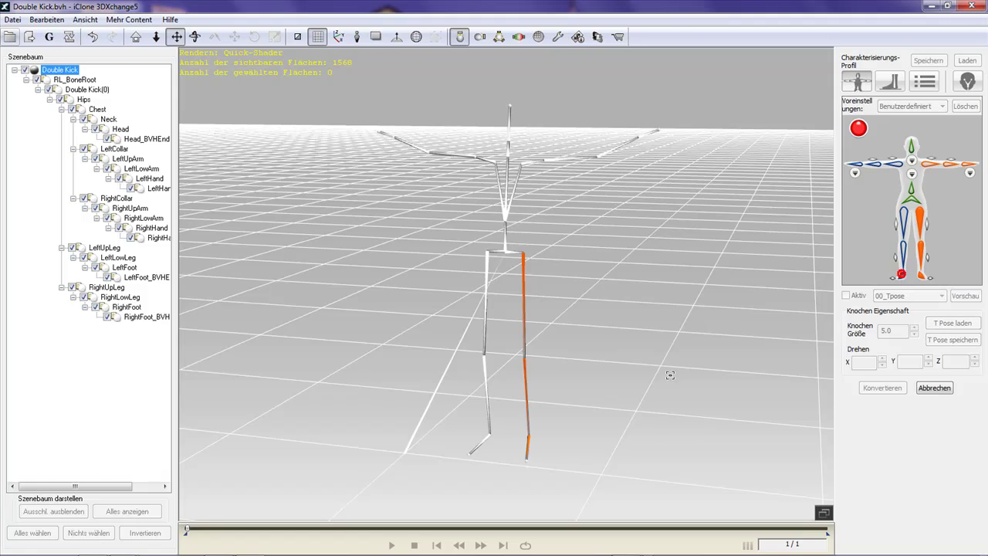
pyautogui.click(483, 442)
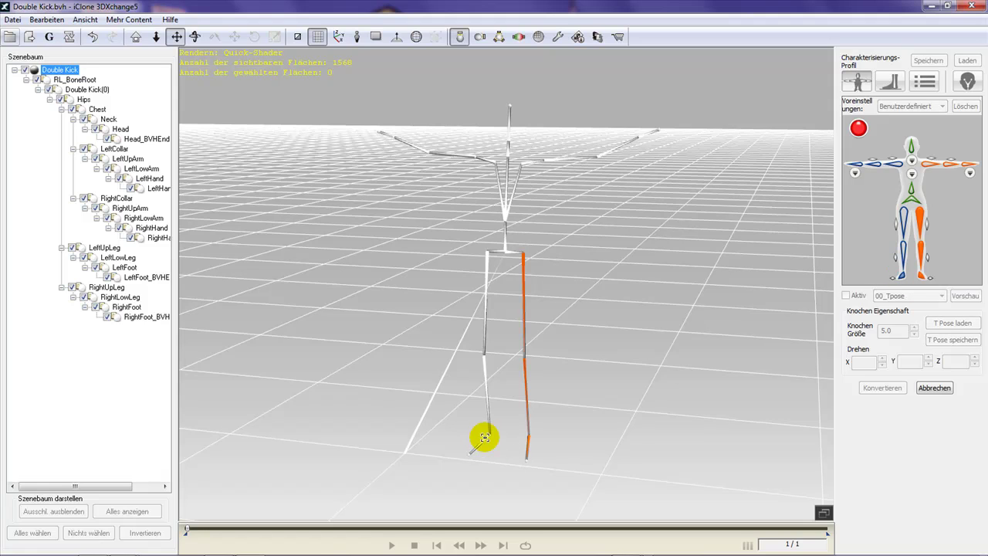
pyautogui.click(484, 437)
pyautogui.click(484, 437)
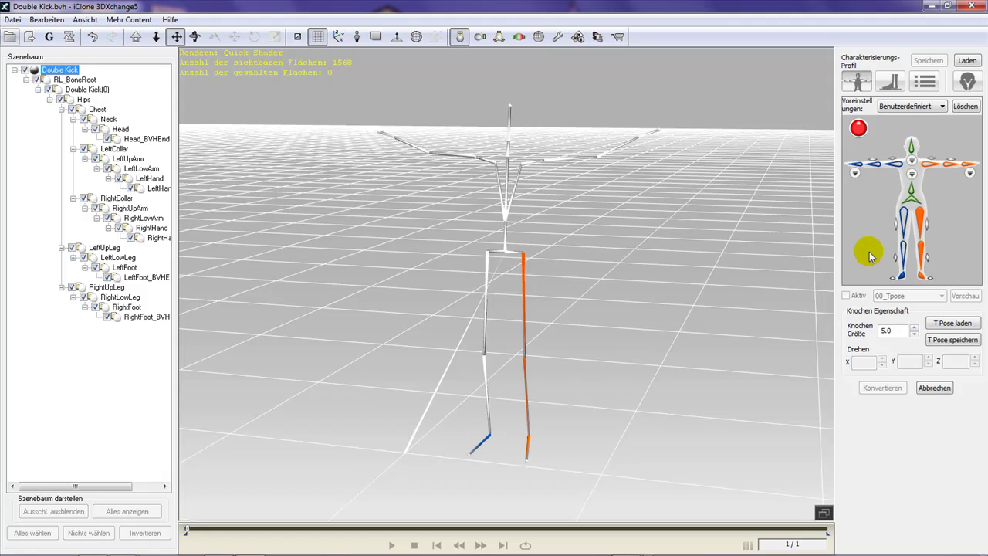
pyautogui.click(901, 252)
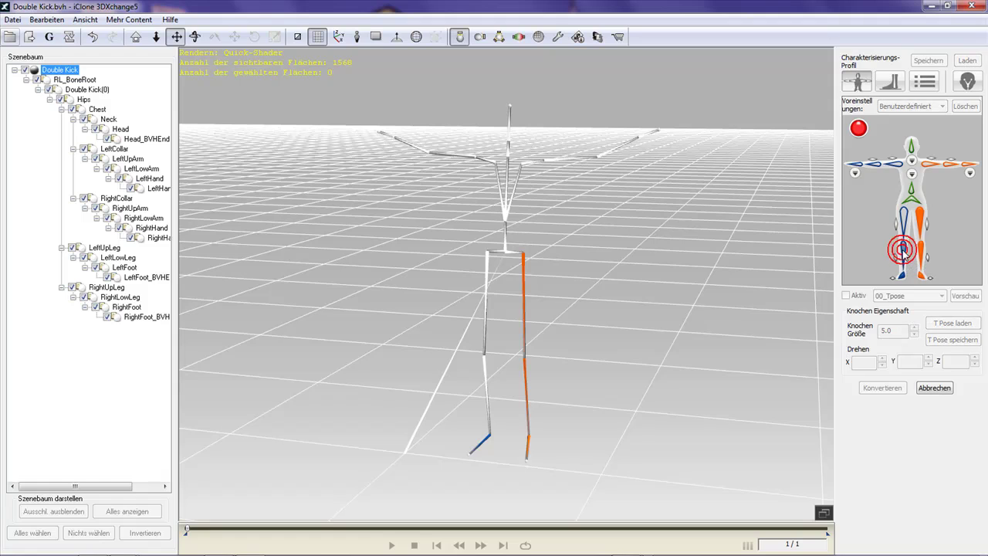
pyautogui.click(483, 360)
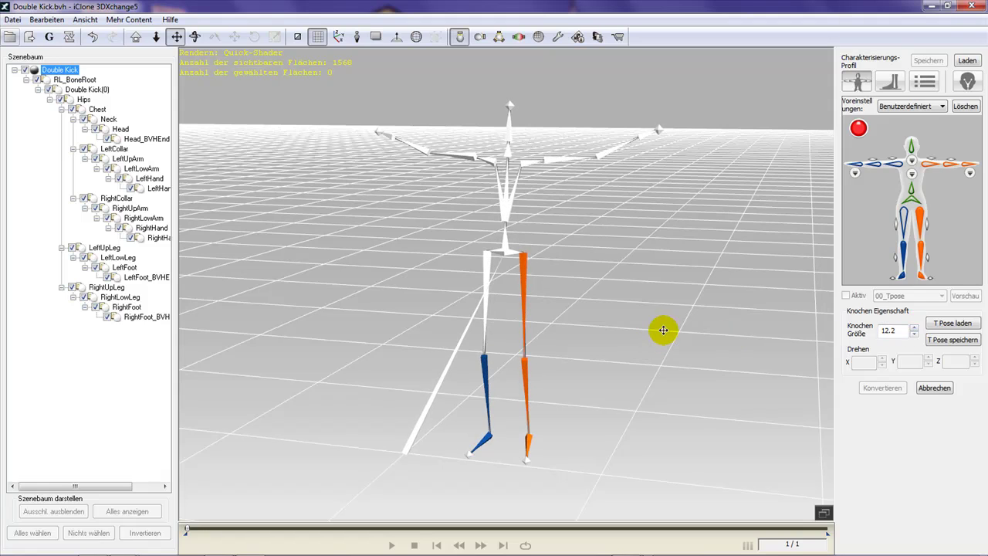
# Step: Map the left upper leg, hips and spine body-map nodes to their skeleton bones
pyautogui.click(902, 218)
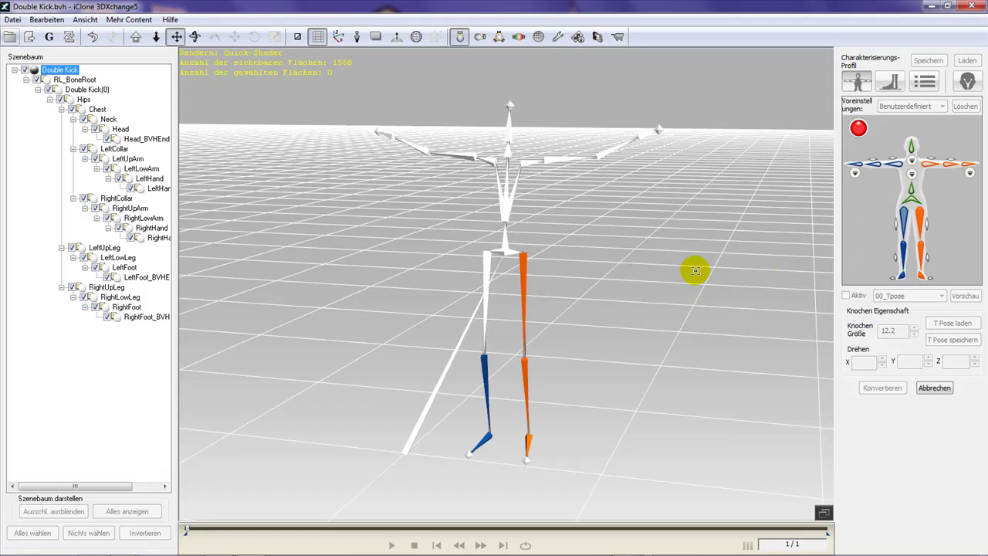
pyautogui.click(485, 265)
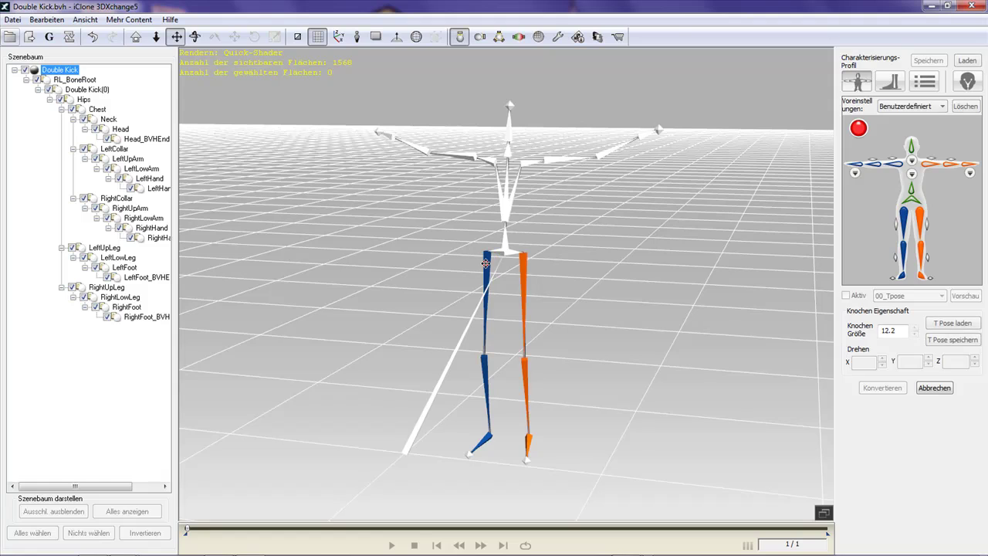
pyautogui.click(912, 200)
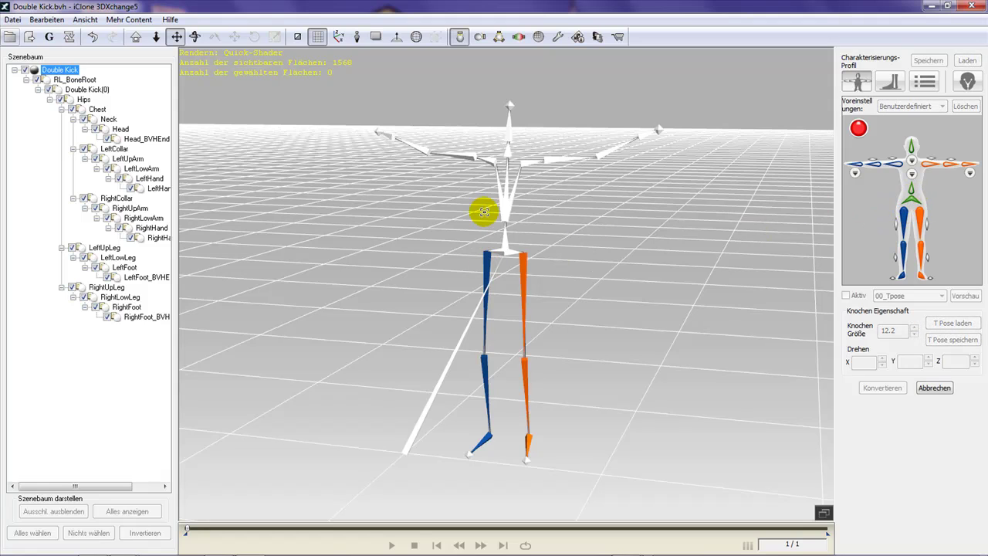
pyautogui.click(504, 247)
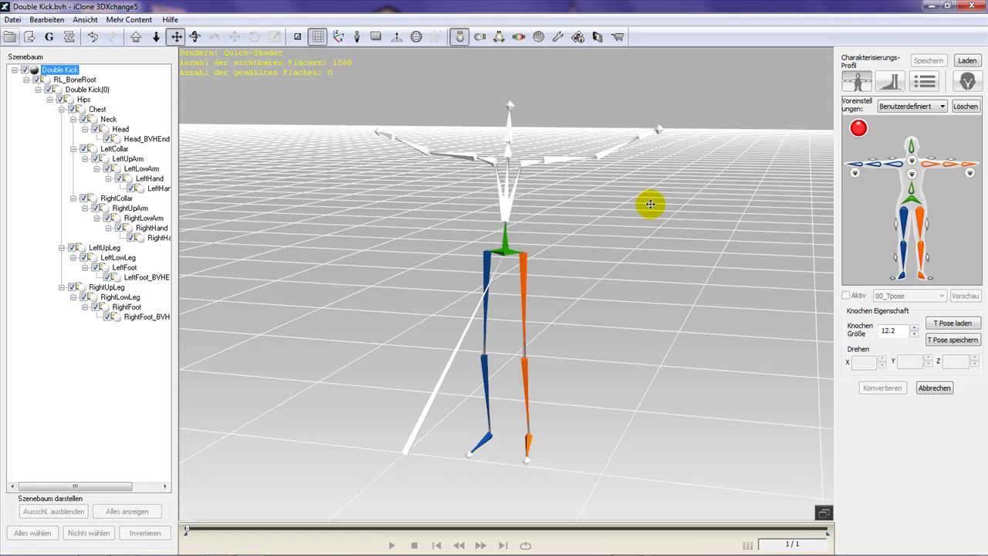
pyautogui.click(911, 198)
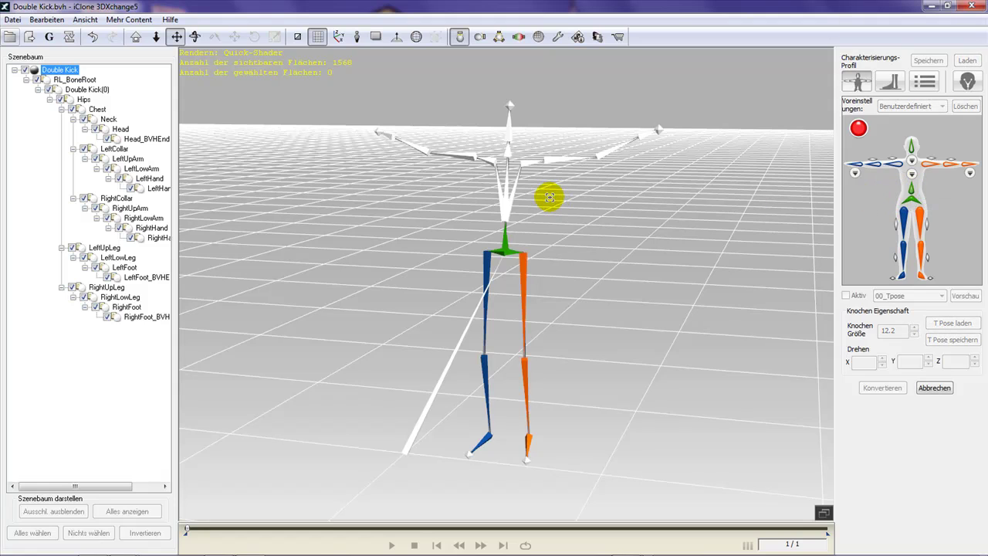
pyautogui.click(507, 204)
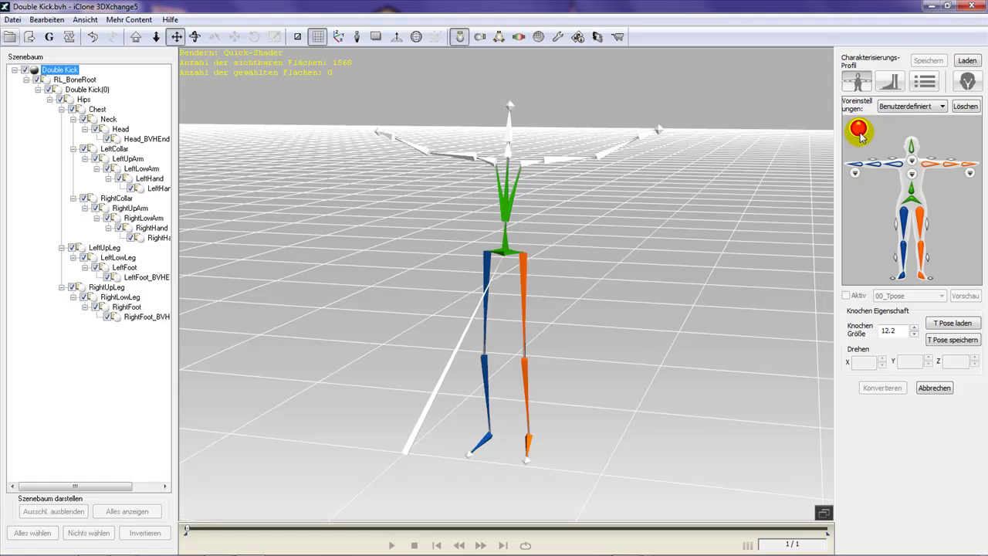
# Step: Map the blue-side arm's hand, forearm and upper arm to the skeleton's bones
pyautogui.click(857, 168)
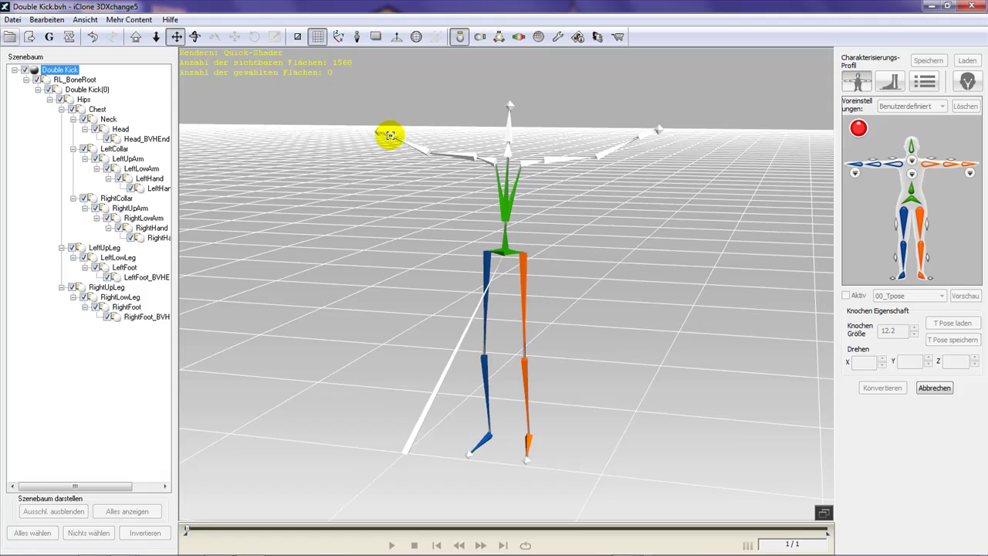
pyautogui.click(390, 135)
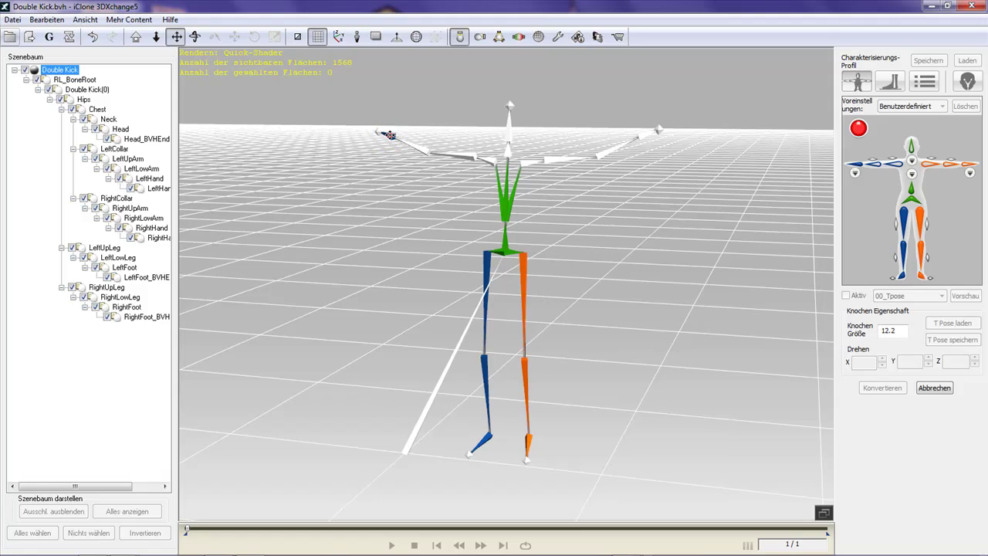
pyautogui.click(875, 166)
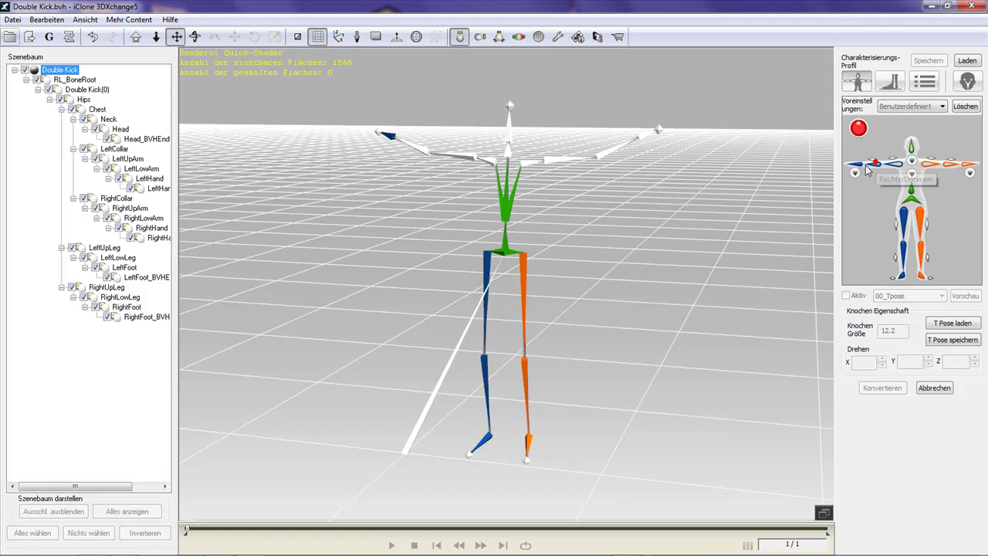
pyautogui.click(423, 150)
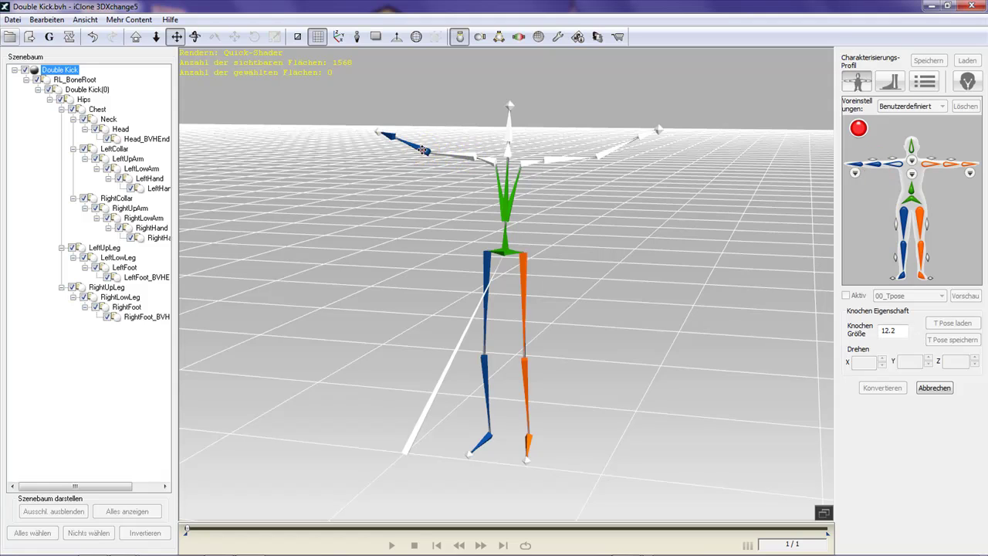
pyautogui.click(894, 165)
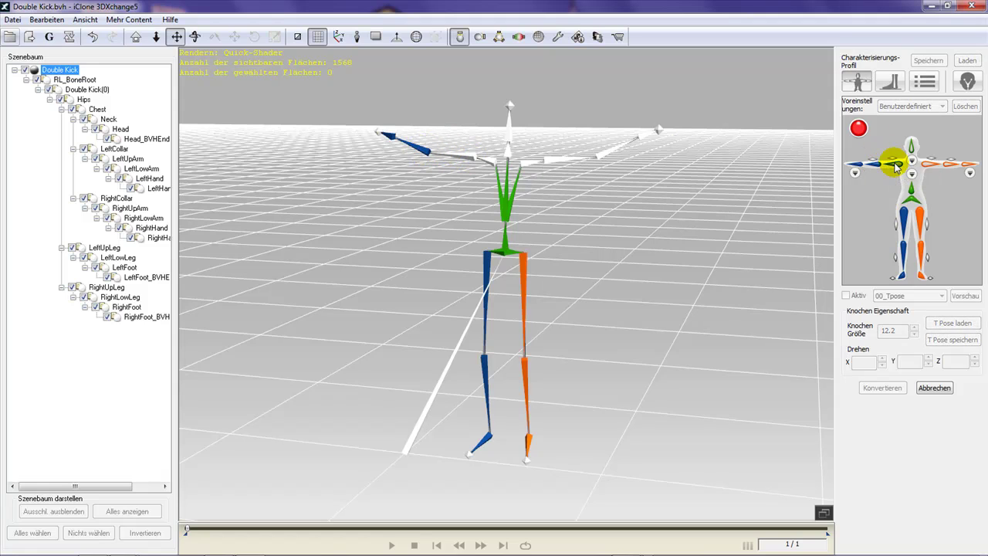
pyautogui.click(471, 157)
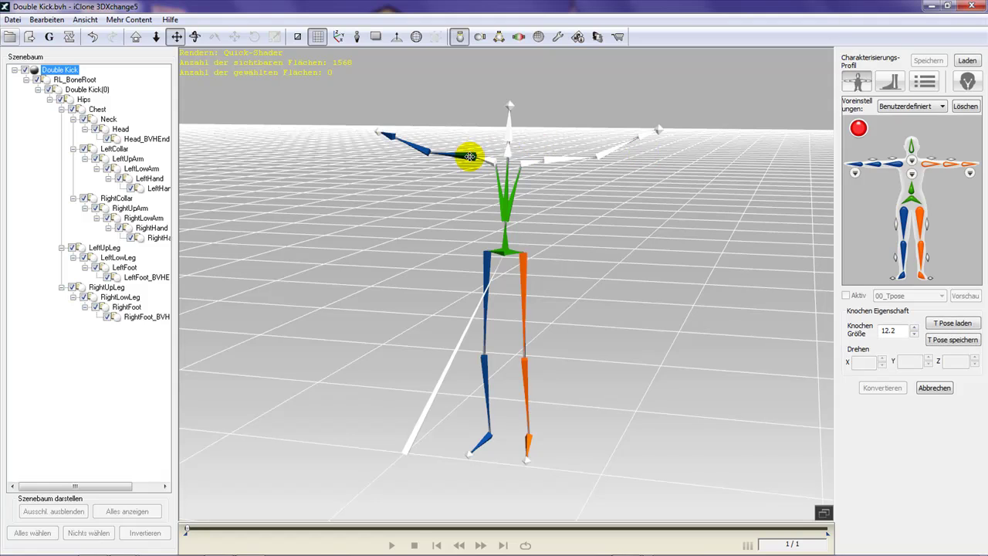
# Step: Map the other arm's upper arm, forearm and hand, then the head joint
pyautogui.click(930, 166)
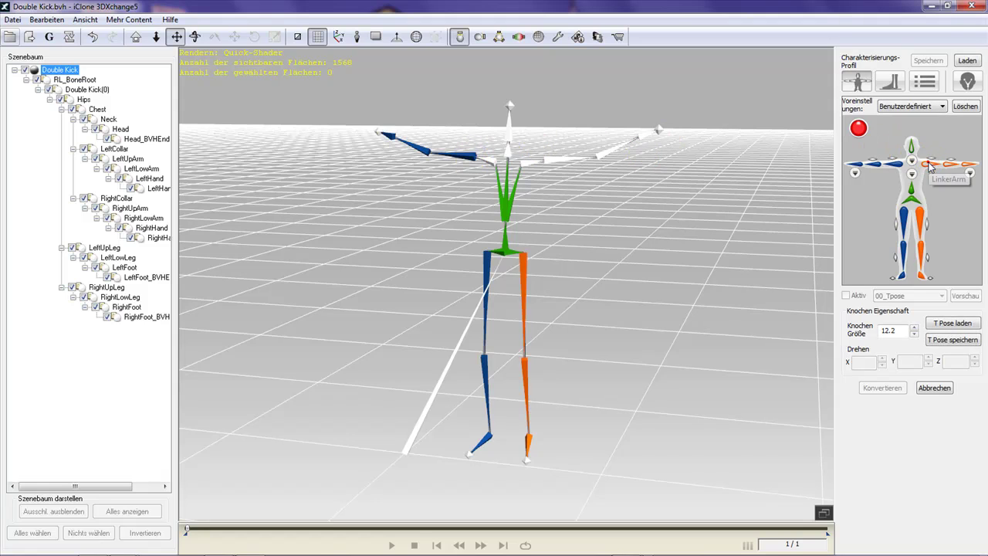
pyautogui.click(577, 164)
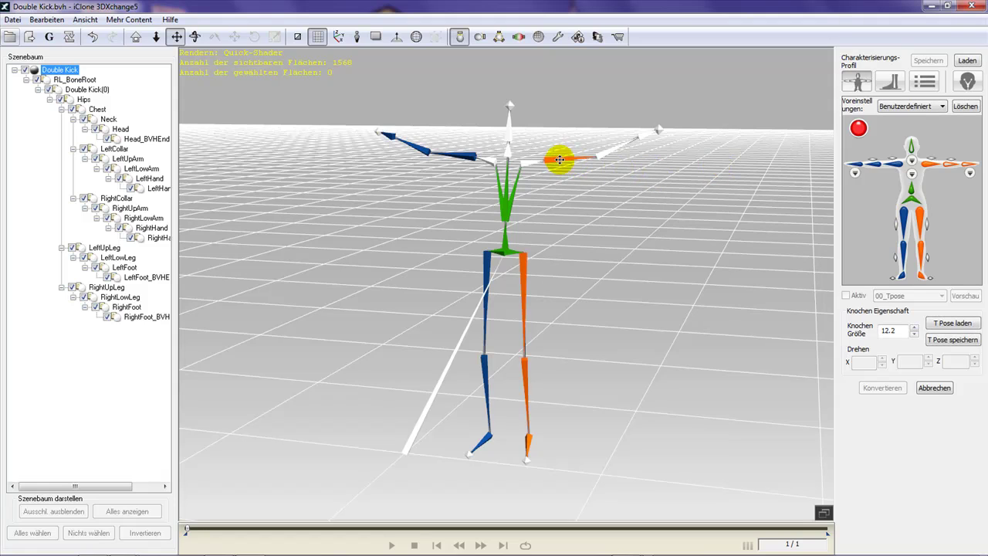
pyautogui.click(948, 168)
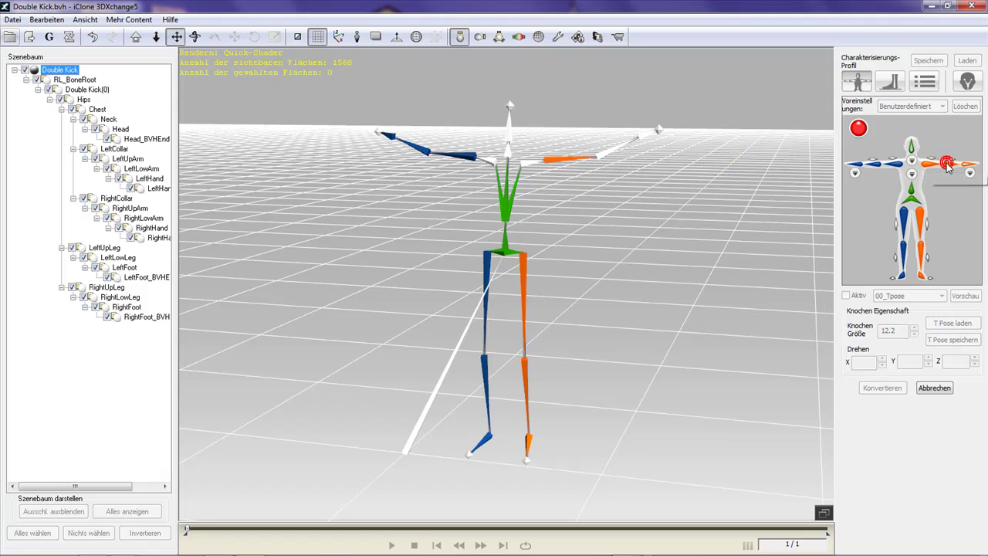
pyautogui.click(603, 152)
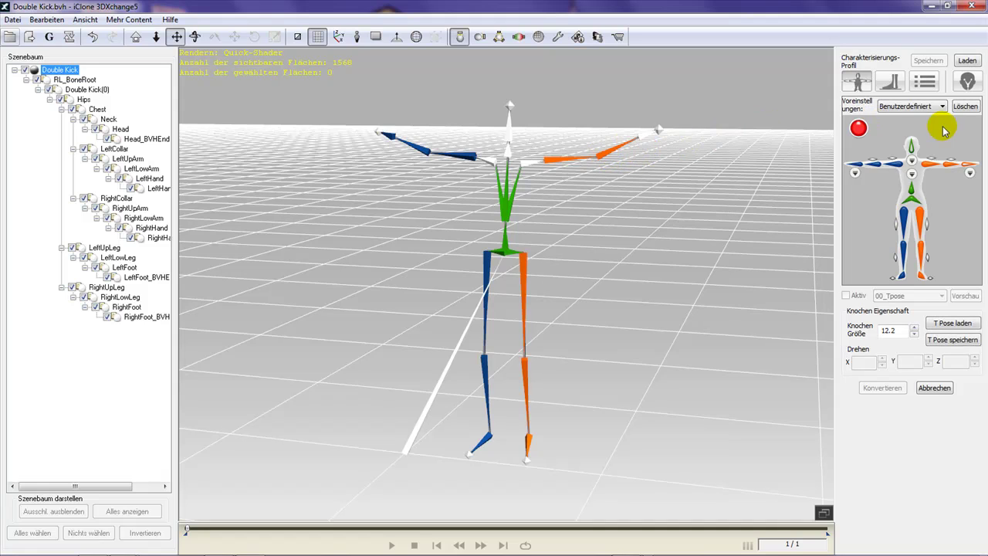
pyautogui.click(968, 166)
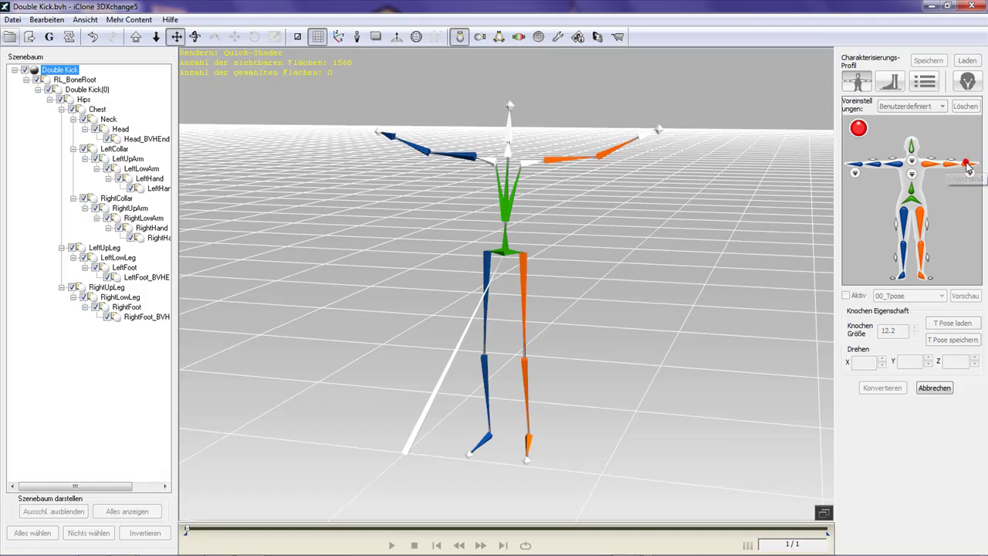
pyautogui.click(662, 140)
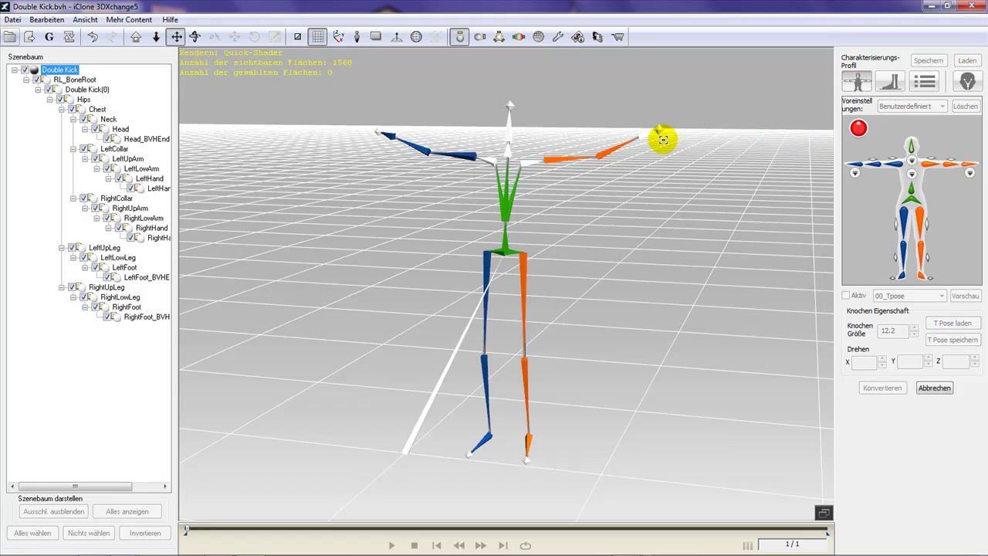
pyautogui.click(641, 135)
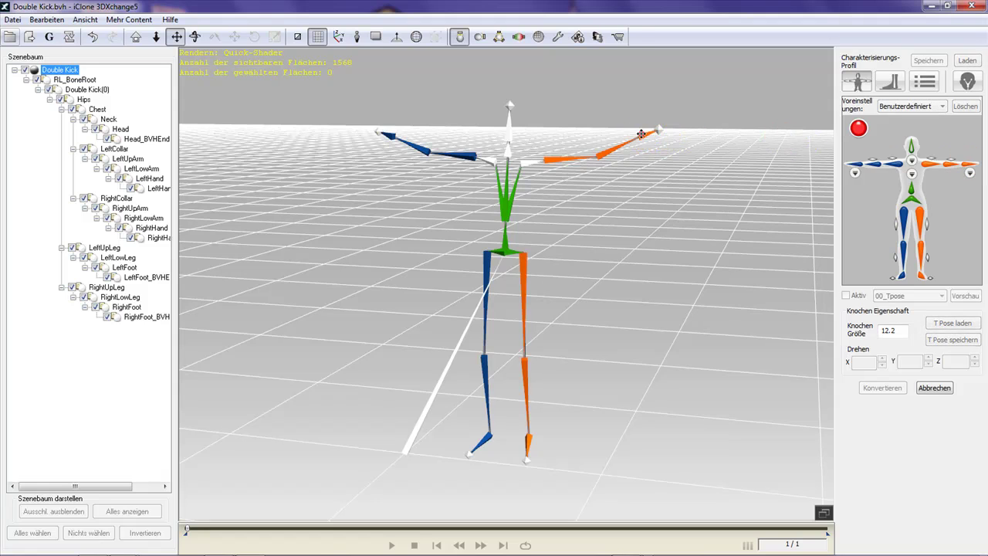
pyautogui.click(911, 146)
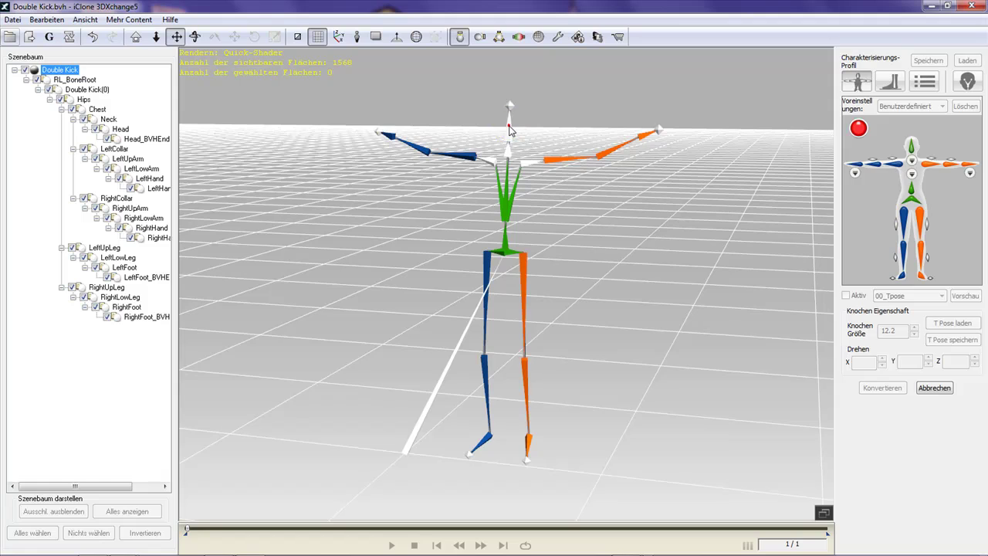
pyautogui.click(509, 125)
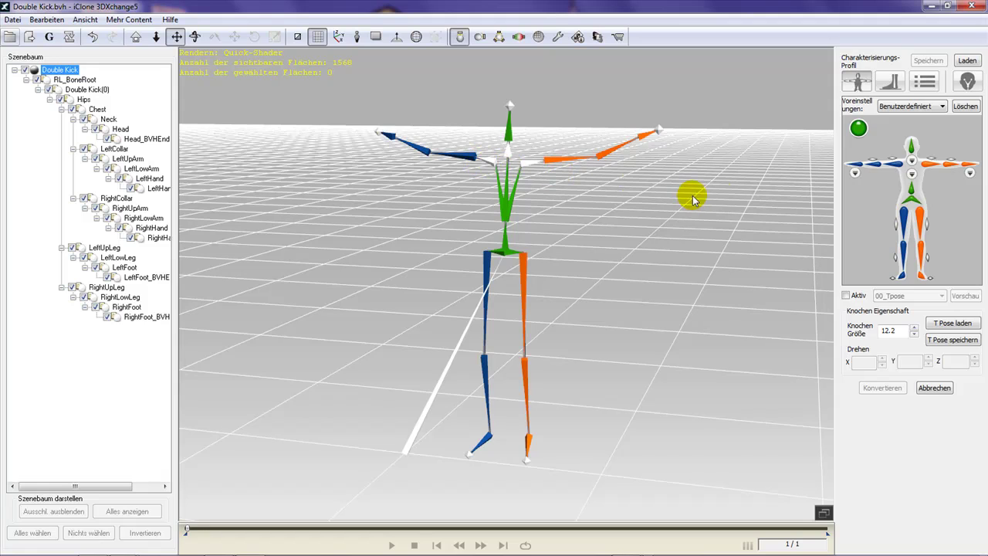
# Step: In Neck View, map the Hals slot to the skeleton's neck bone
pyautogui.click(912, 161)
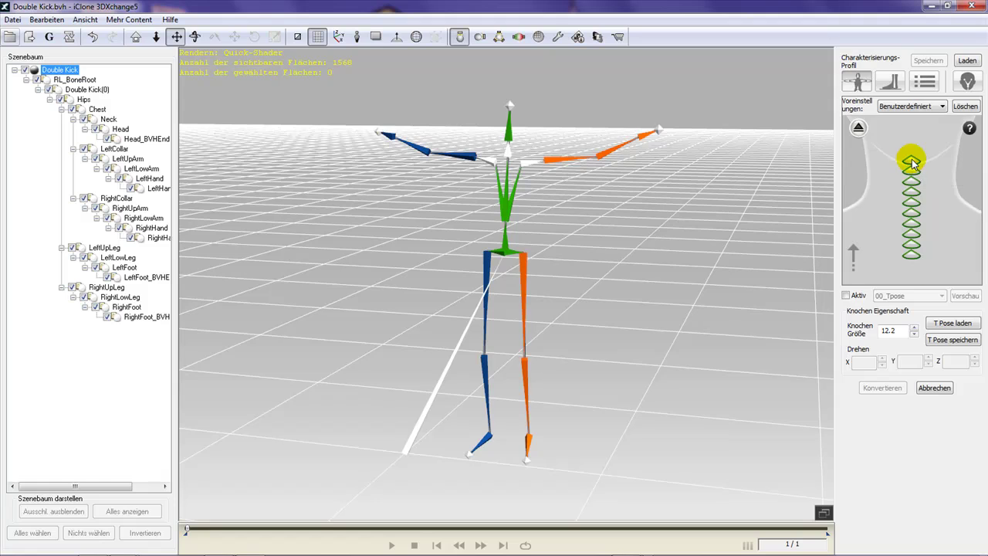
pyautogui.click(912, 256)
pyautogui.click(499, 167)
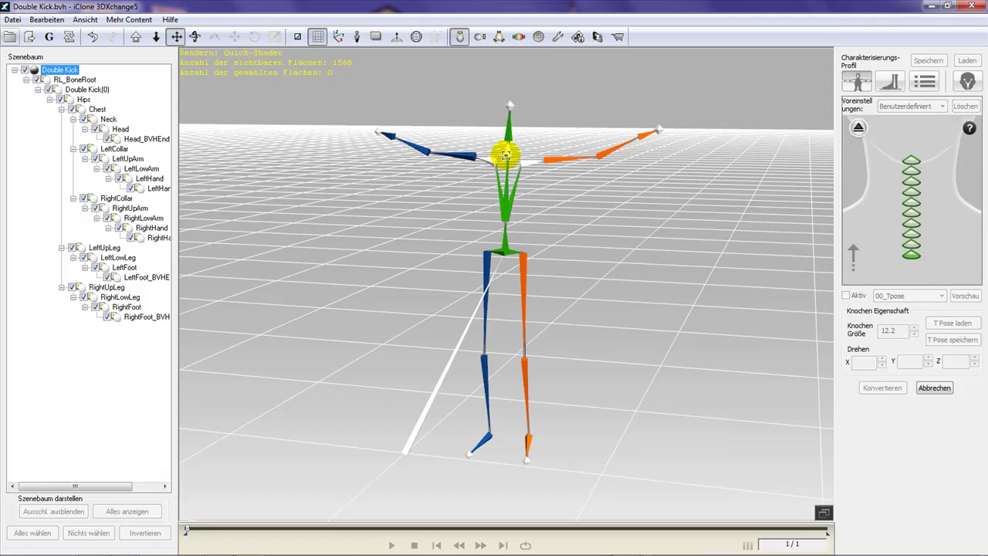
pyautogui.click(506, 152)
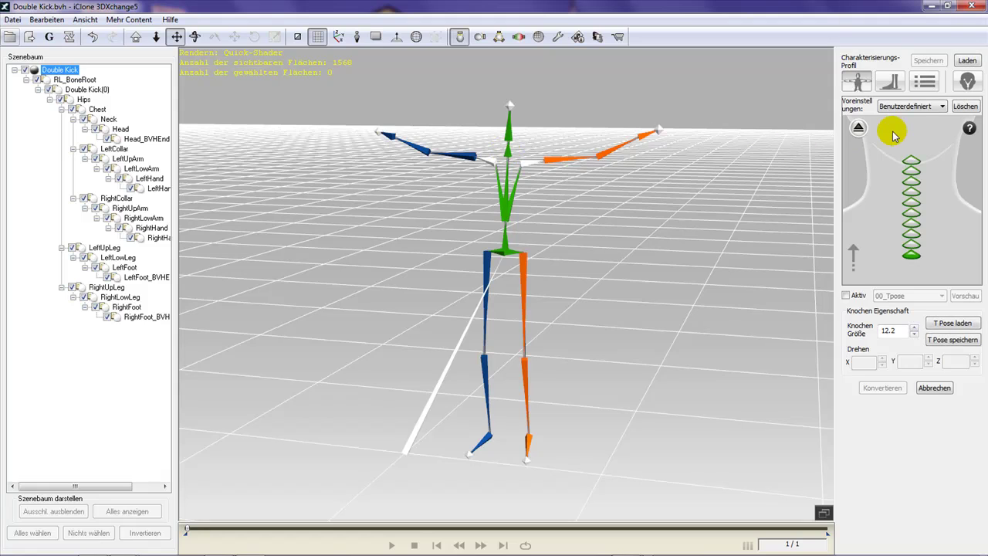
pyautogui.click(857, 127)
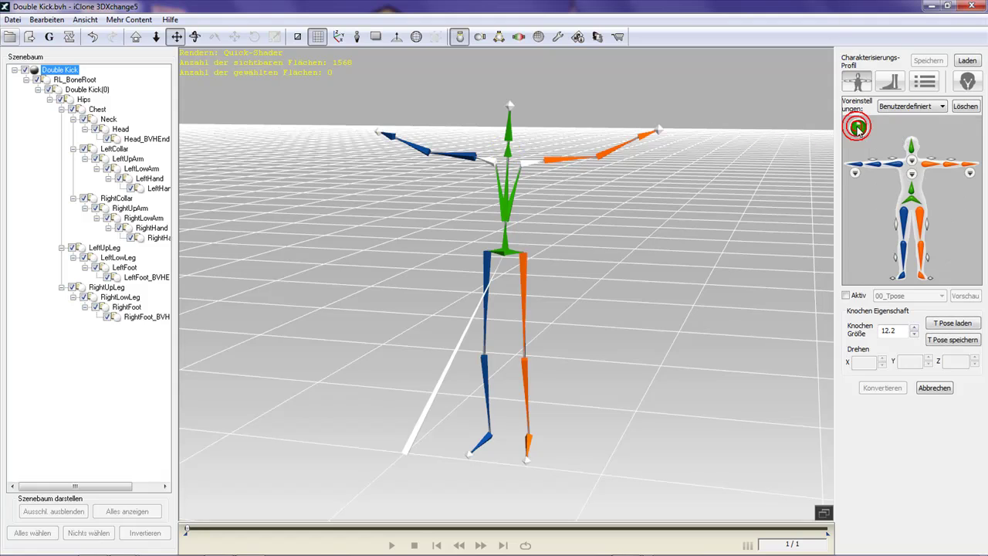
# Step: In Spine View, map both shoulder slots to the skeleton's collar bones
pyautogui.click(912, 175)
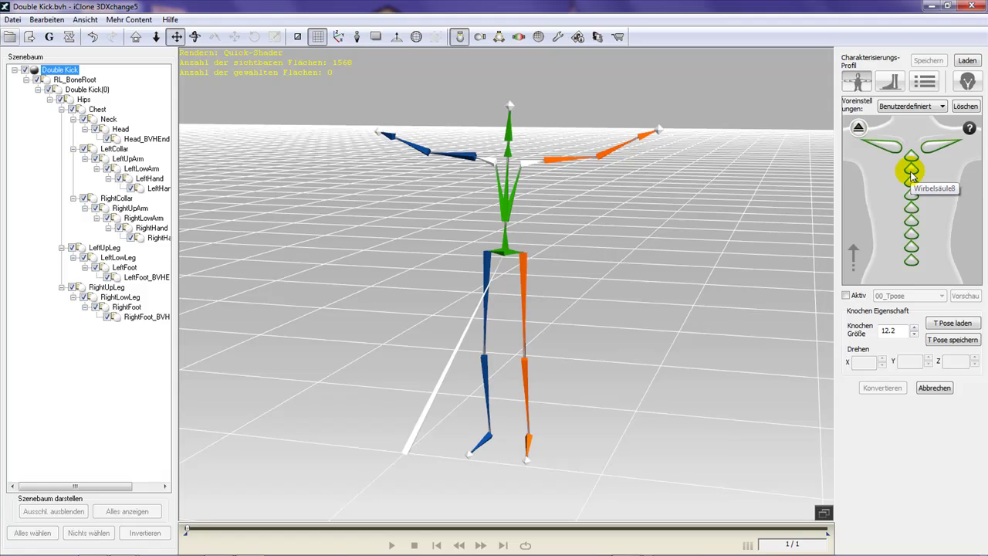
pyautogui.click(888, 143)
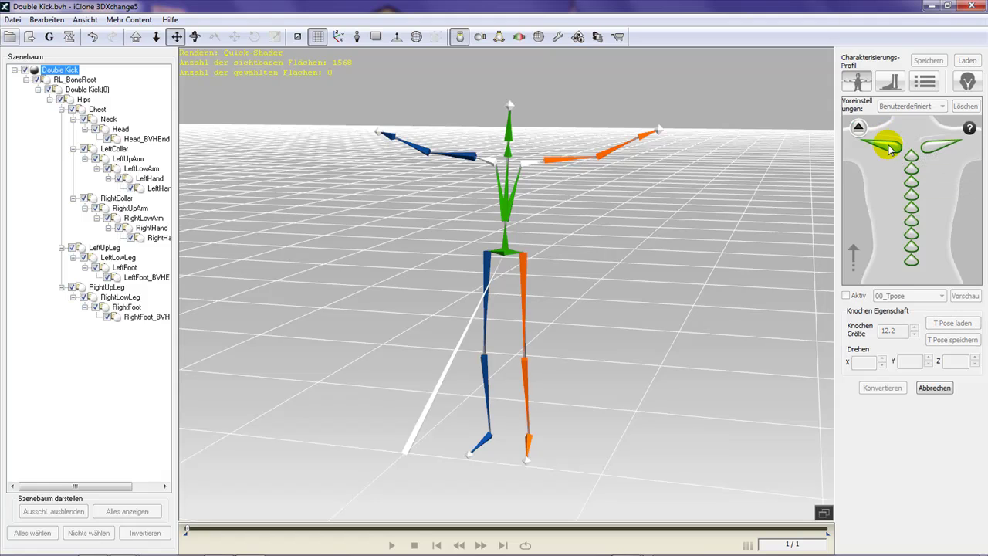
pyautogui.click(488, 159)
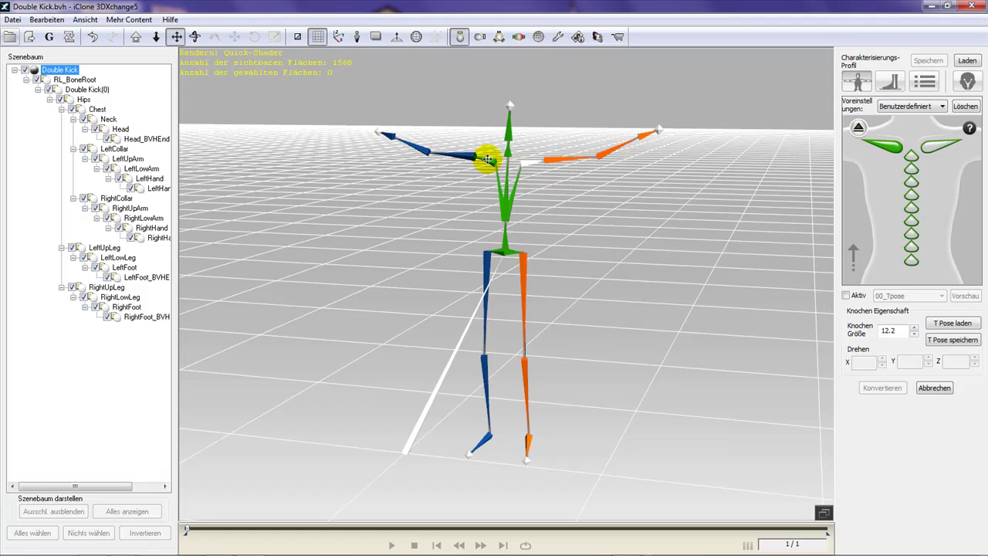
pyautogui.click(936, 148)
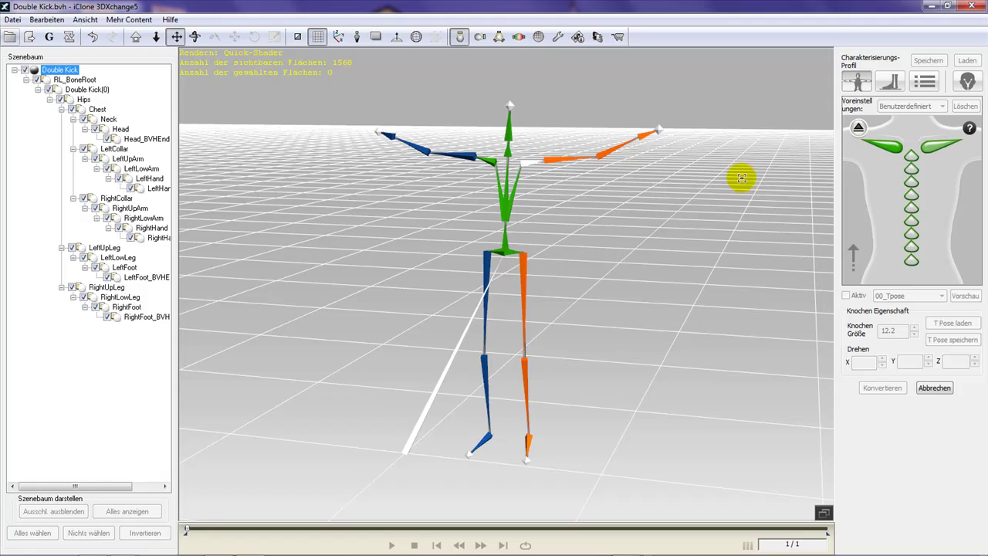
pyautogui.click(526, 161)
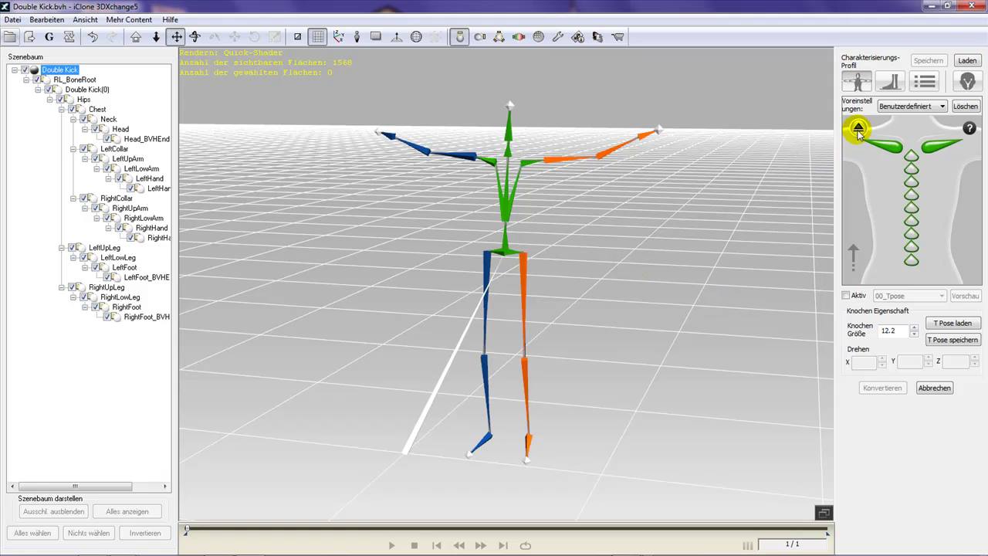
# Step: T-pose the skeleton, apply the 10_Tanzen preset, then preview and stop its dance
pyautogui.click(858, 129)
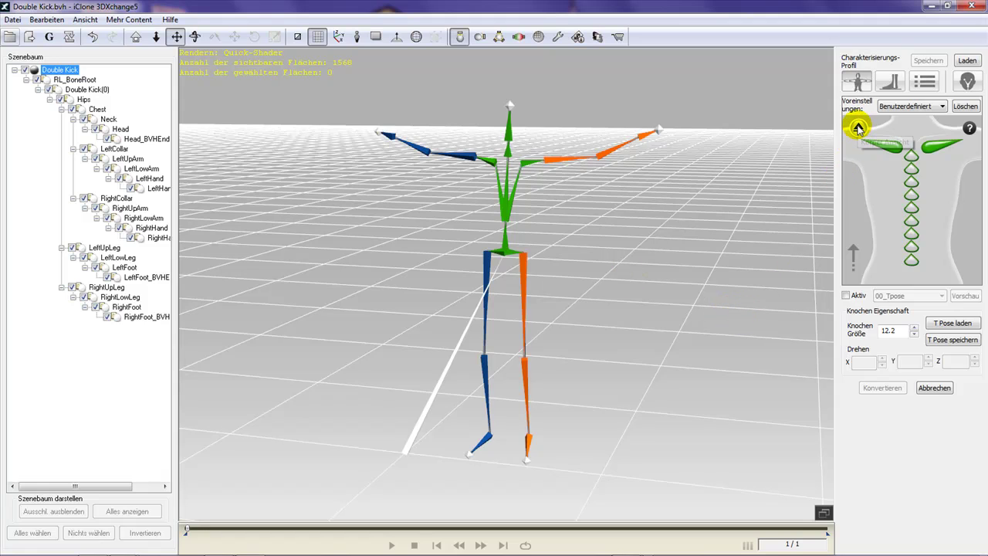
pyautogui.click(846, 296)
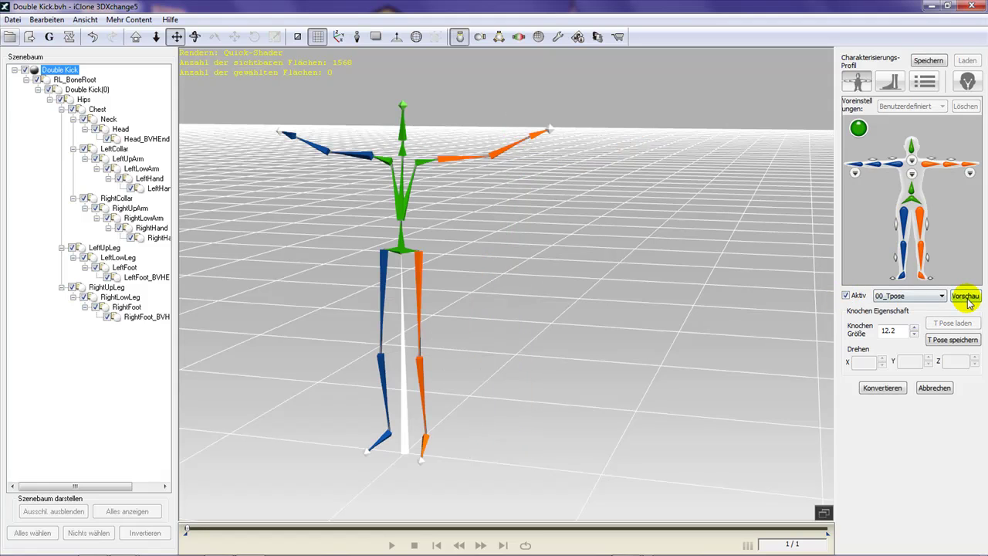
pyautogui.click(940, 296)
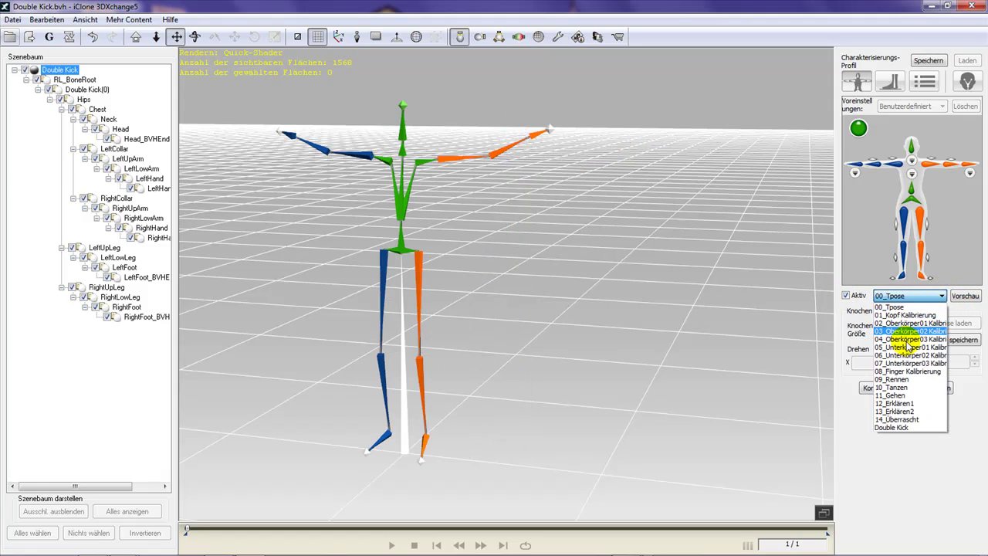
pyautogui.click(897, 388)
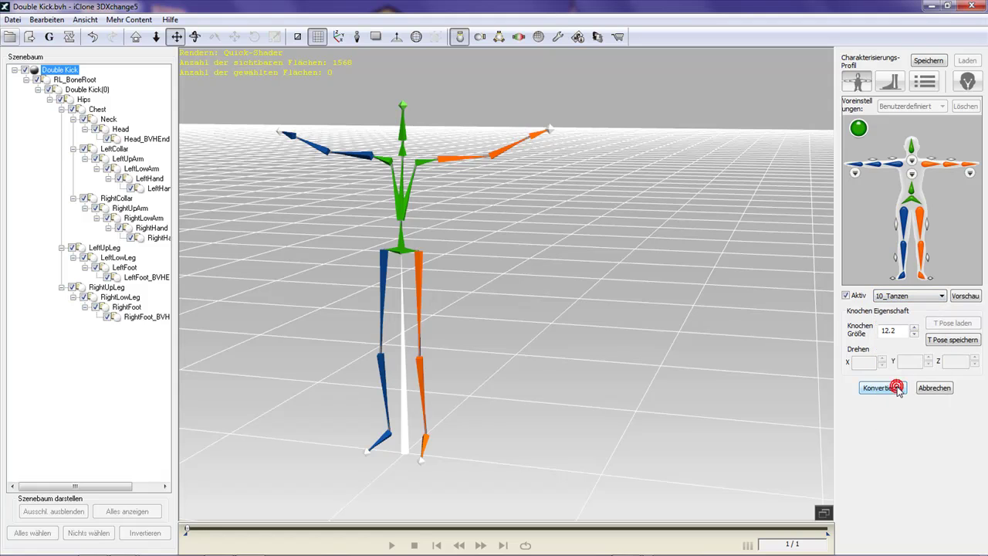
pyautogui.click(962, 297)
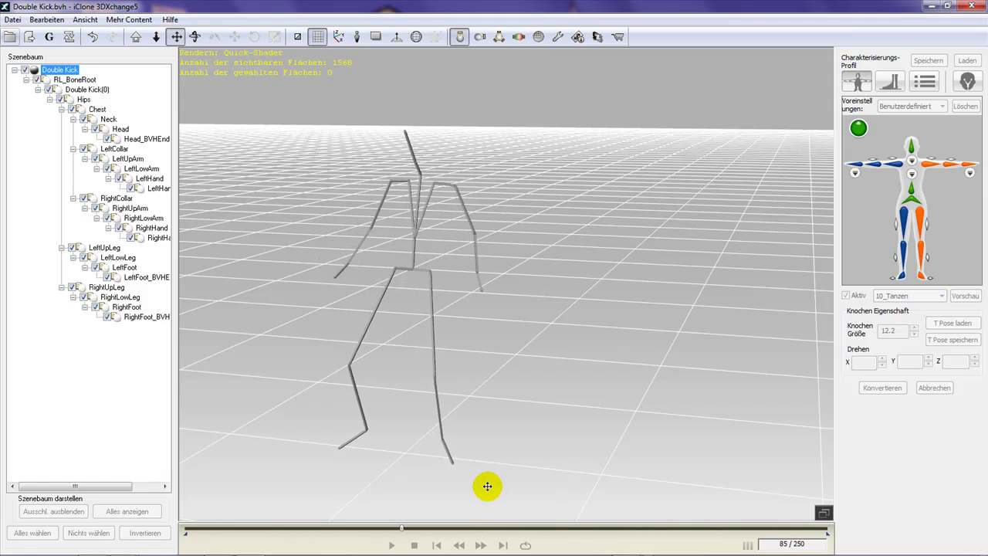
pyautogui.click(413, 545)
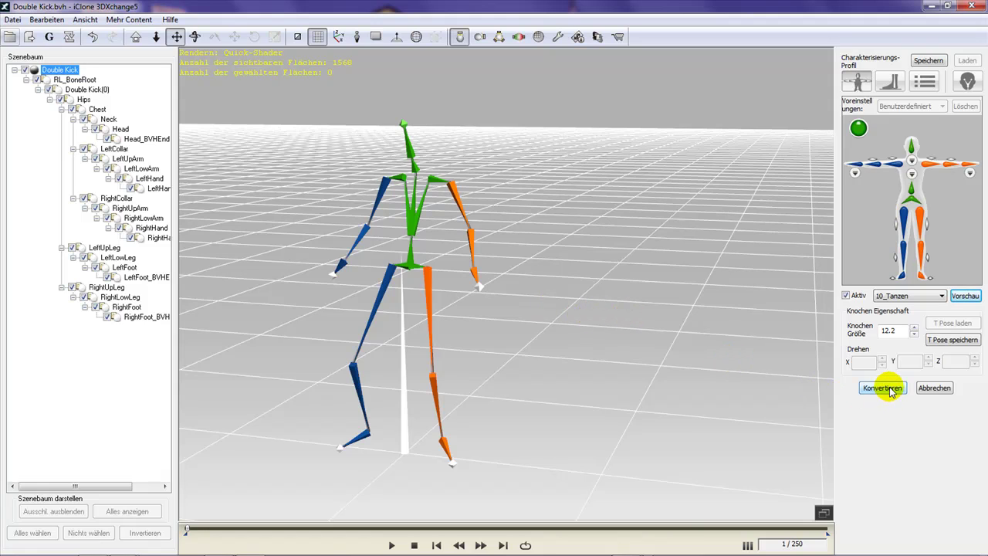
# Step: Convert the characterized skeleton, dismiss the library-updated message, and scroll to the Animation section
pyautogui.click(890, 389)
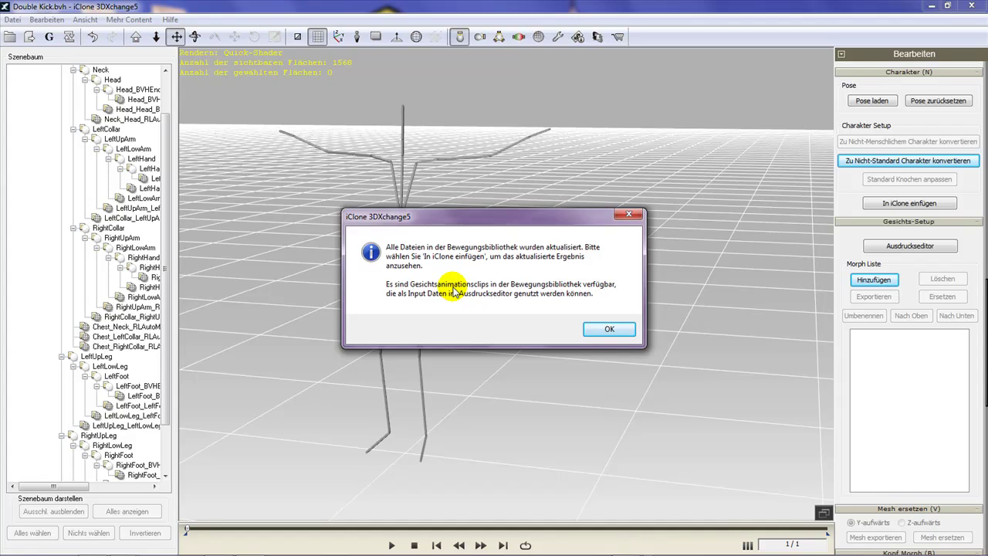
pyautogui.click(613, 329)
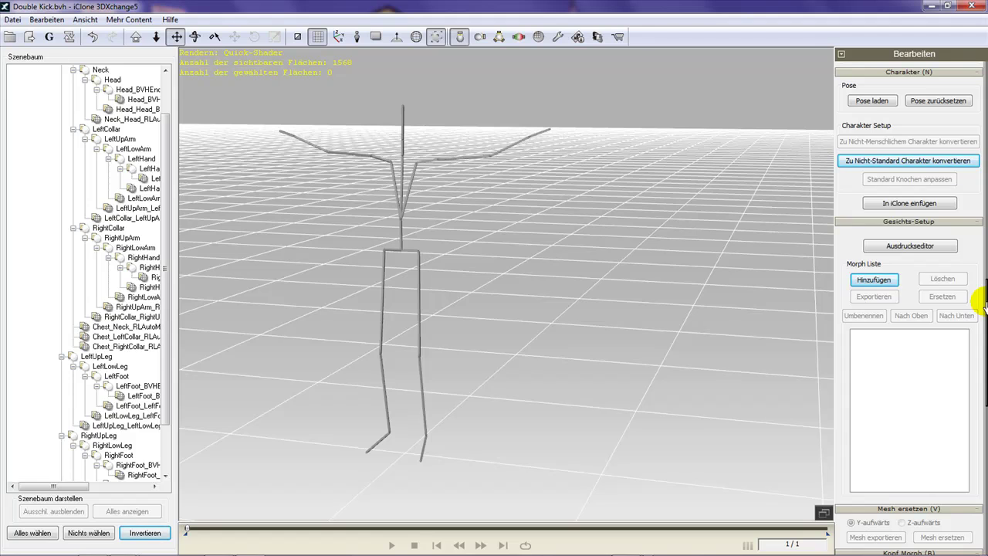
pyautogui.moveTo(983, 303); pyautogui.dragTo(983, 207)
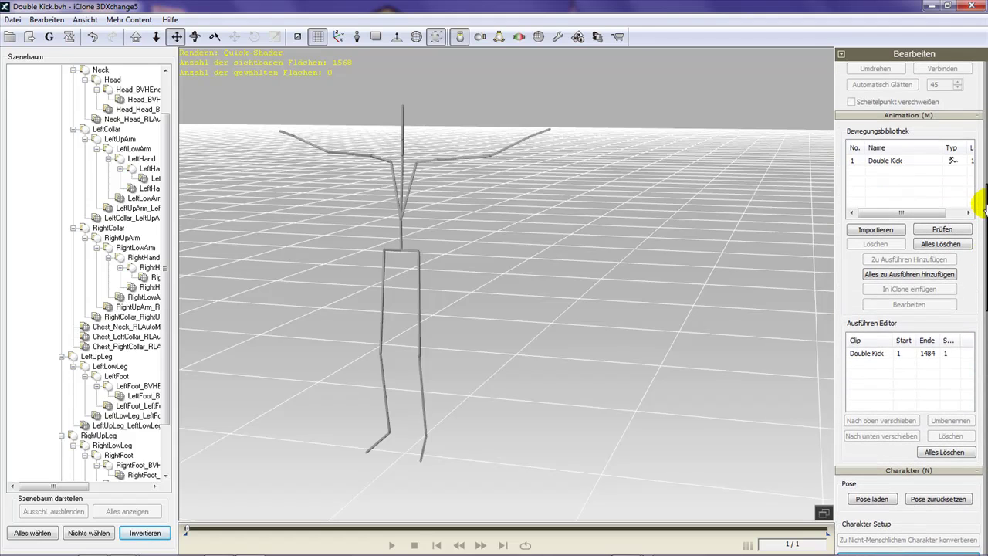
# Step: Play the Double Kick clip from the Bewegungsbibliothek on the skeleton, then stop it
pyautogui.click(887, 160)
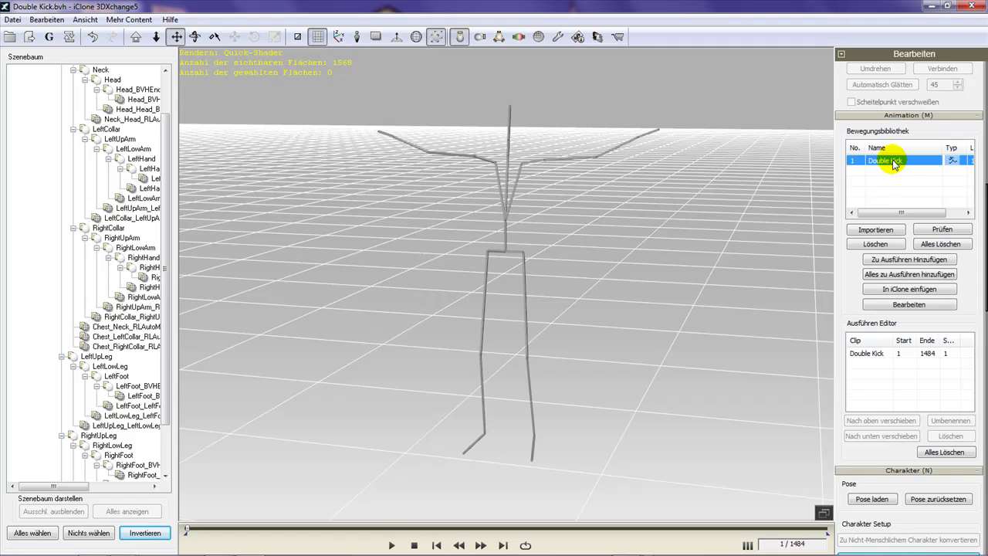
pyautogui.doubleClick(892, 160)
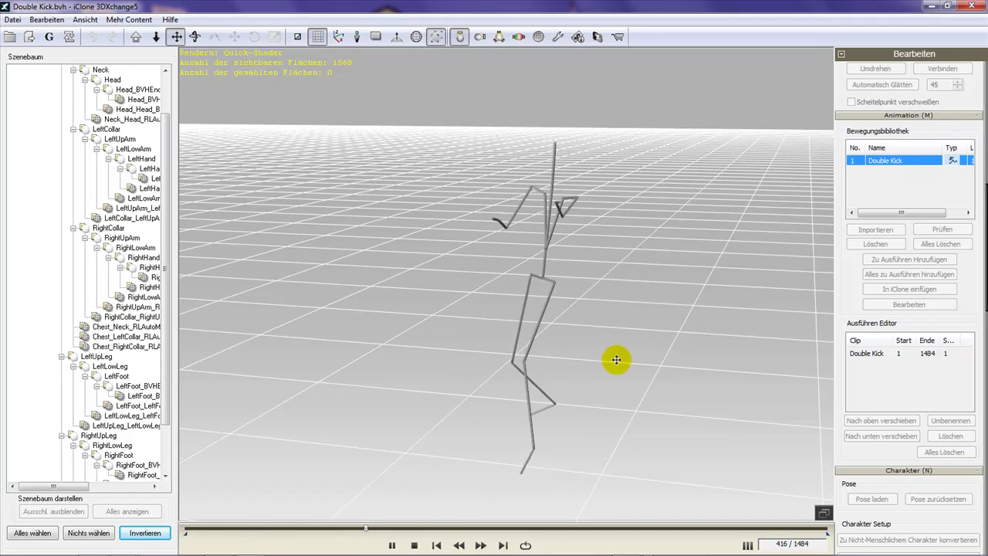
pyautogui.click(414, 545)
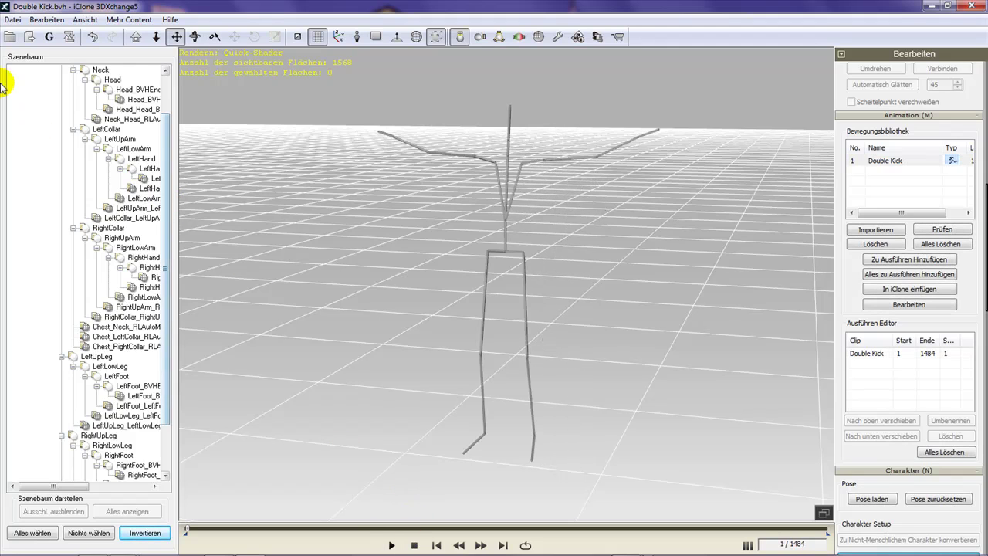
pyautogui.click(11, 21)
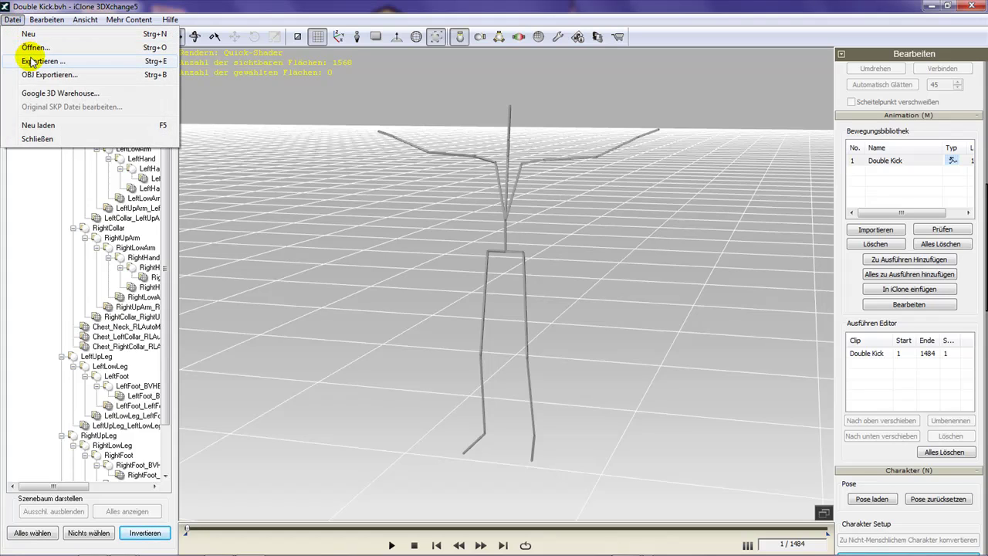
# Step: Export Double Kick as iMotion only, geometry unchecked, and acknowledge the success message
pyautogui.click(32, 62)
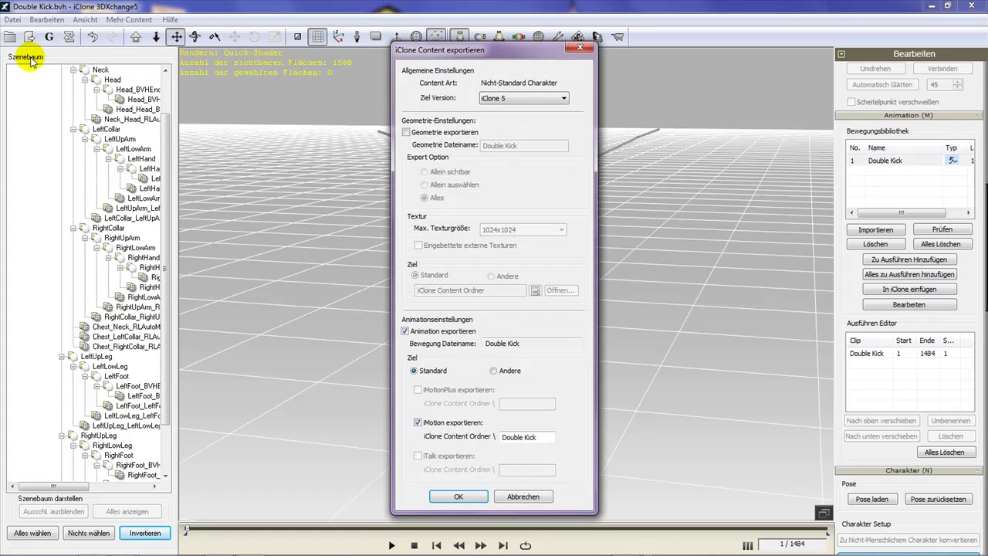
pyautogui.click(406, 133)
pyautogui.click(407, 133)
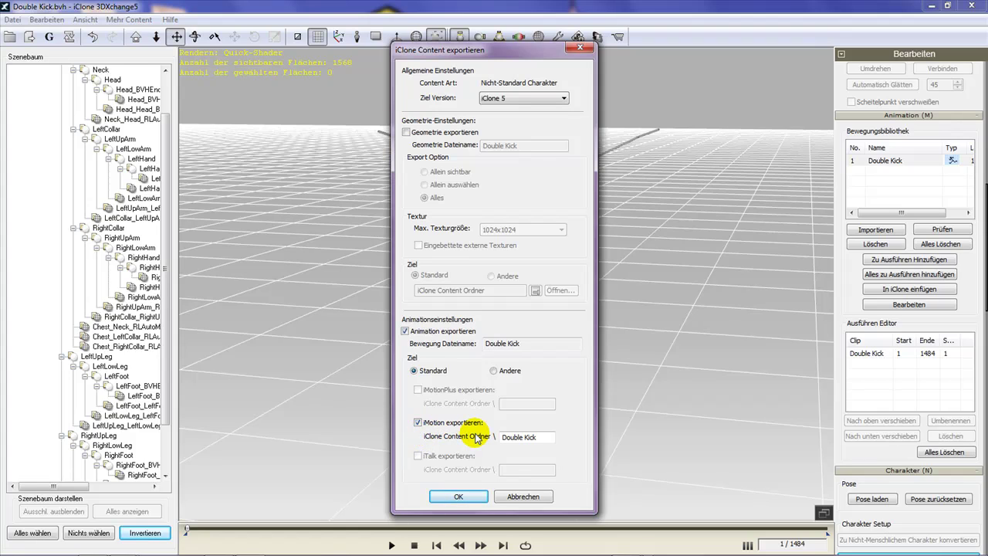
pyautogui.click(455, 496)
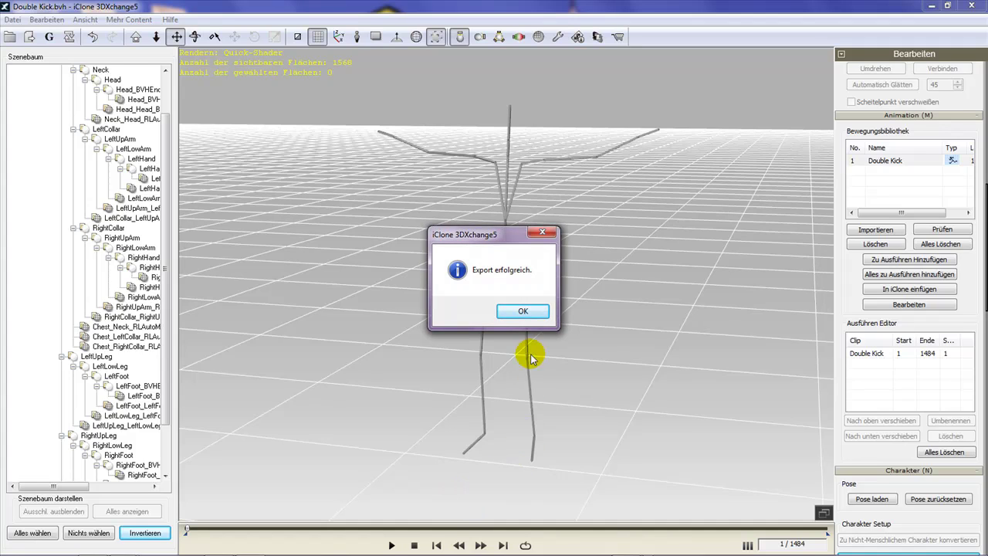
pyautogui.click(523, 310)
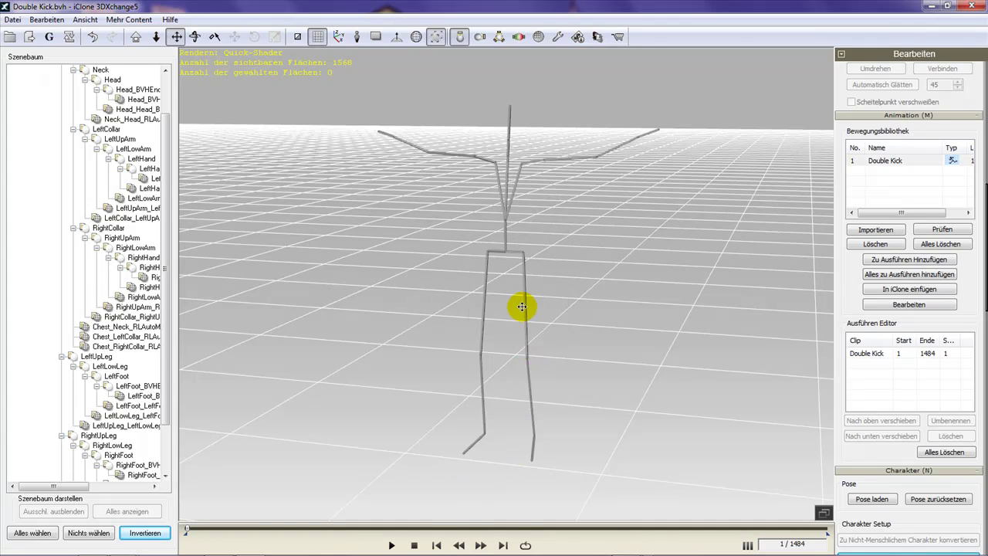
# Step: Return to iClone 5 Pro and load the Charaktere1 avatar into the scene
pyautogui.click(930, 8)
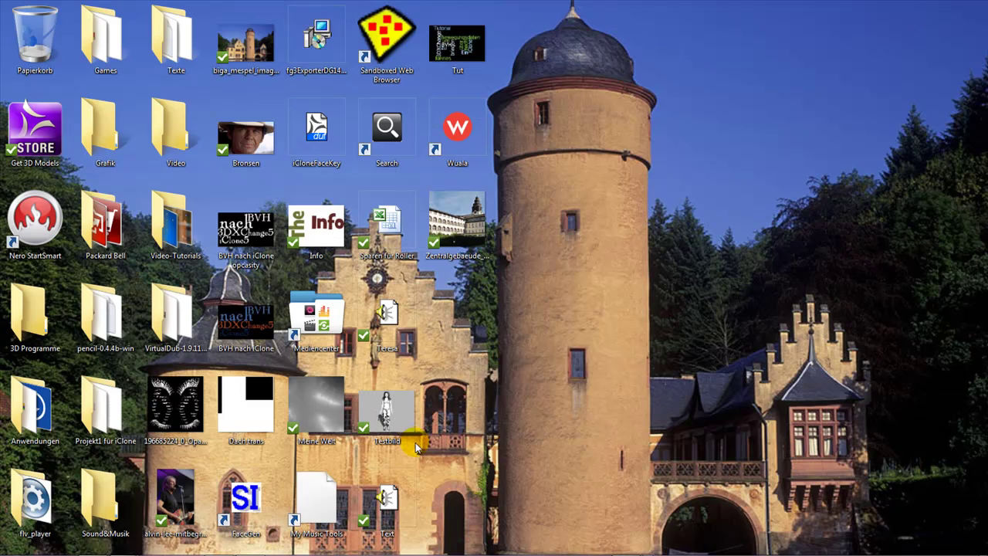
pyautogui.click(218, 546)
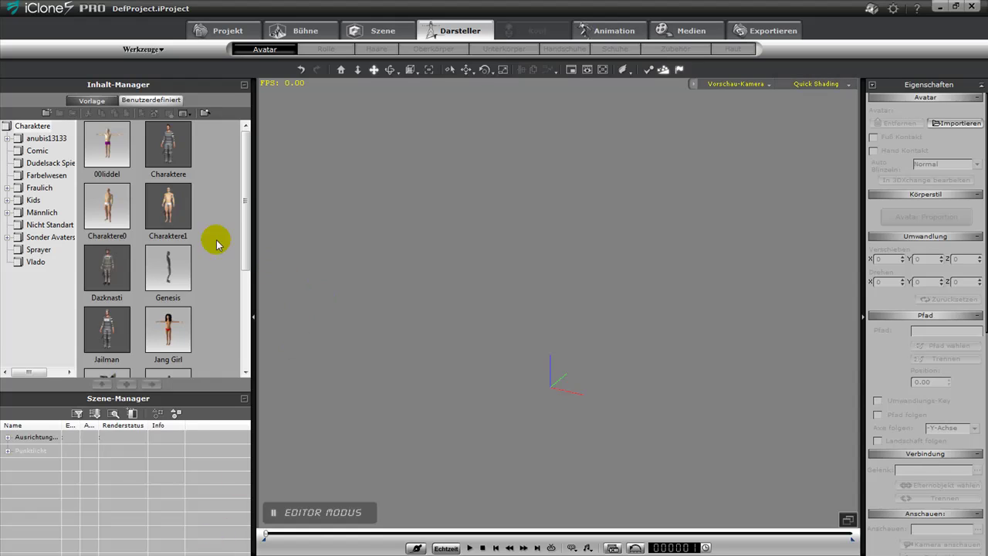
pyautogui.doubleClick(168, 202)
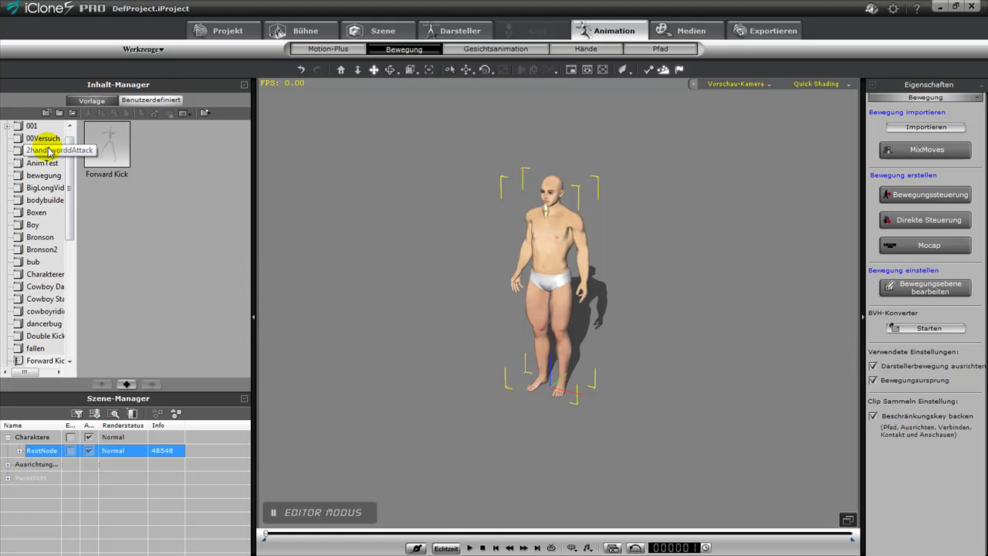
# Step: Refresh the custom motion library via Vorlage and open the Double Kick folder
pyautogui.click(82, 101)
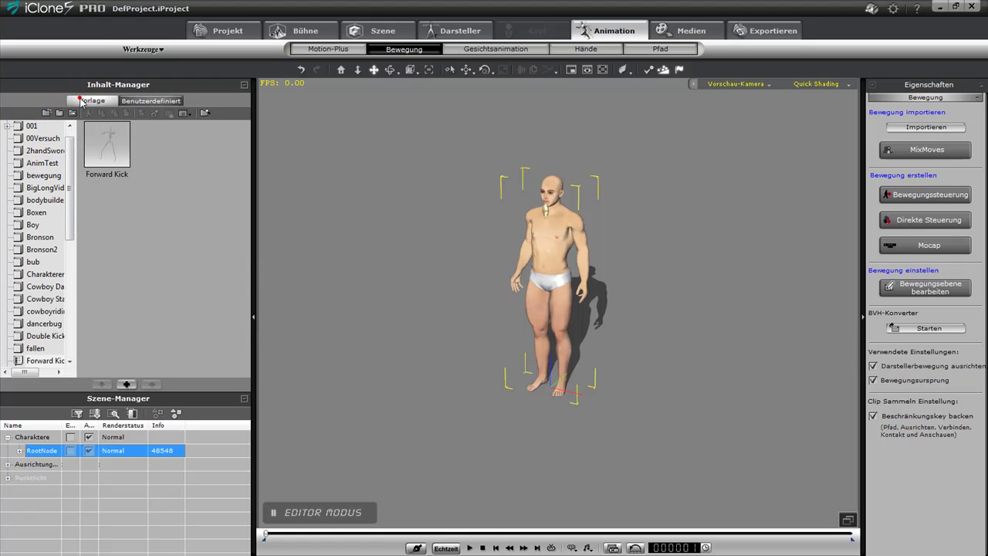
pyautogui.click(158, 101)
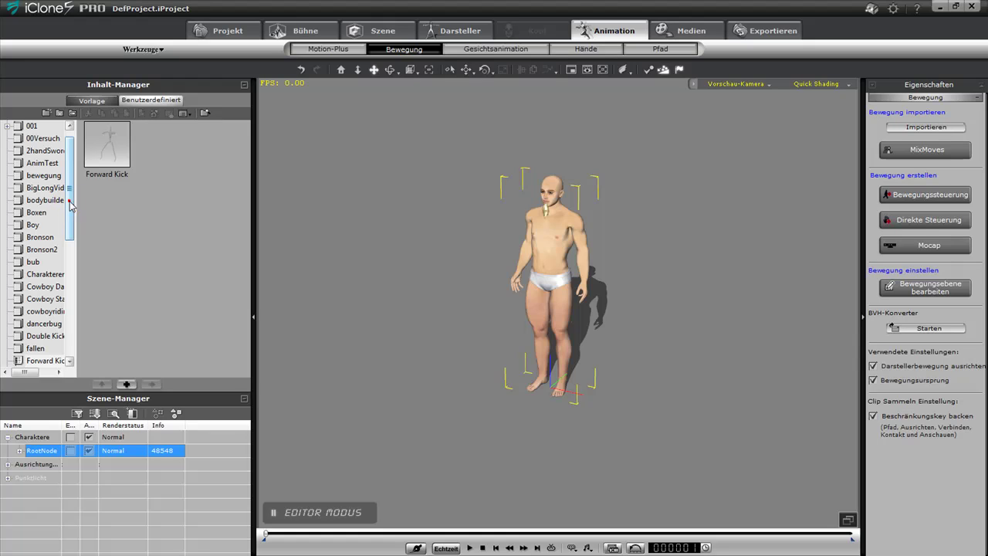
pyautogui.click(71, 202)
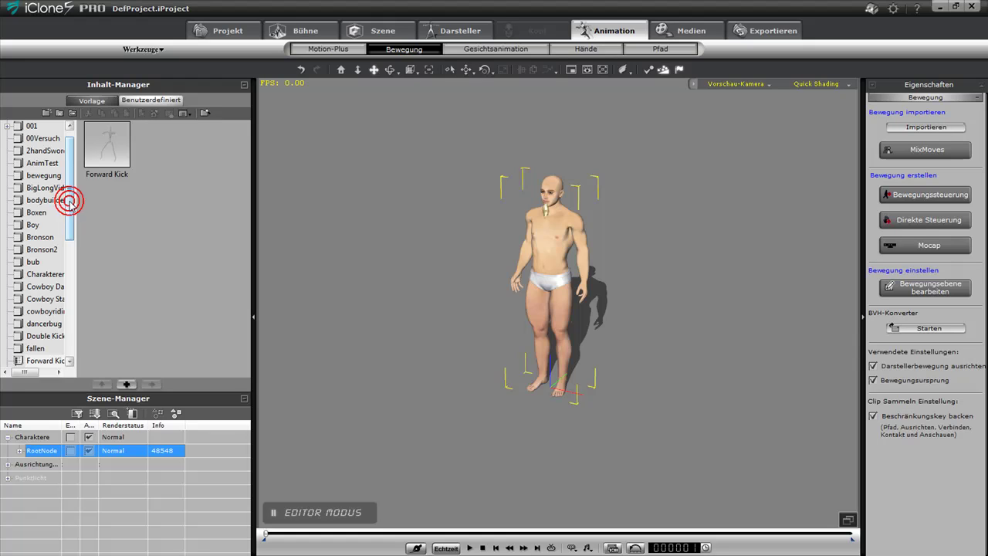
pyautogui.click(48, 337)
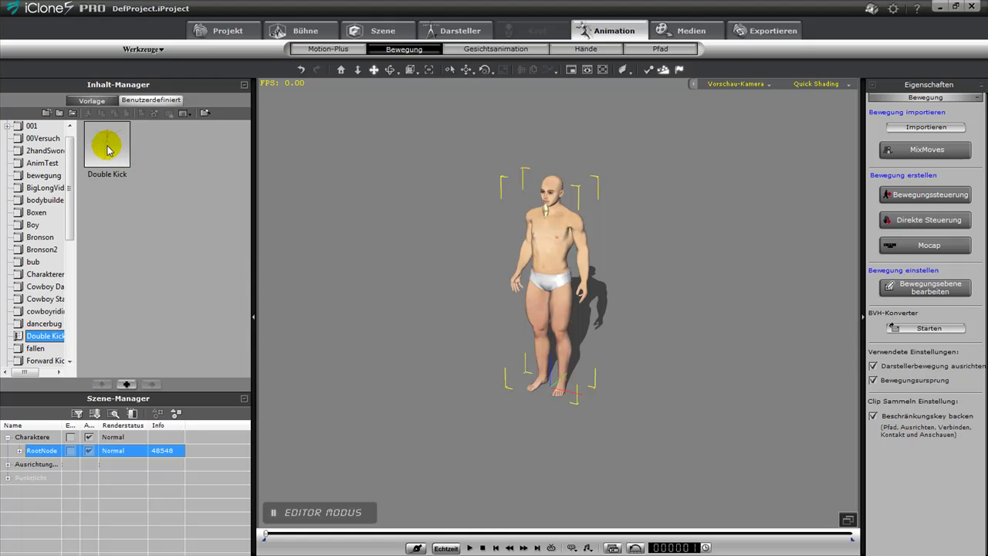
# Step: Apply the Double Kick motion to the avatar and stop playback at frame 1485
pyautogui.doubleClick(108, 151)
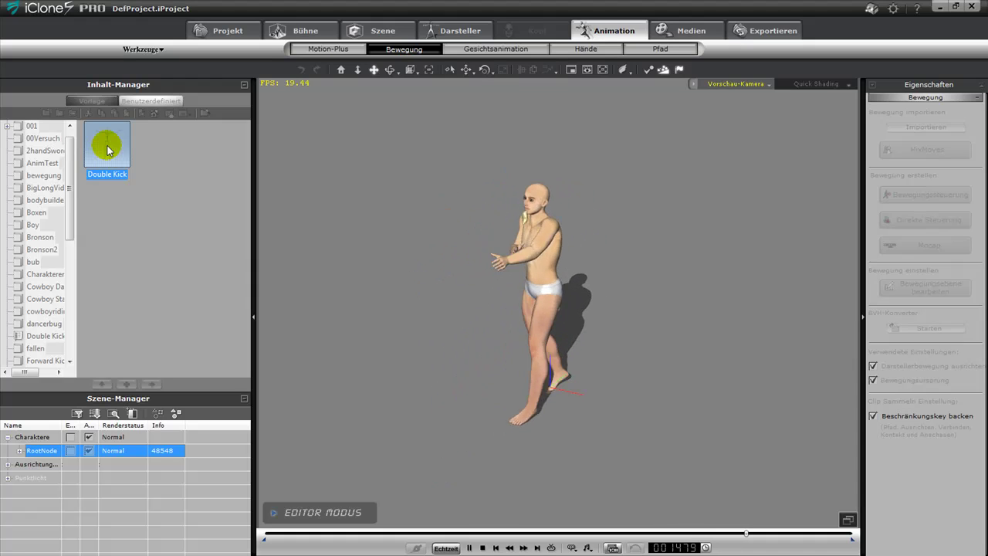
pyautogui.press('space')
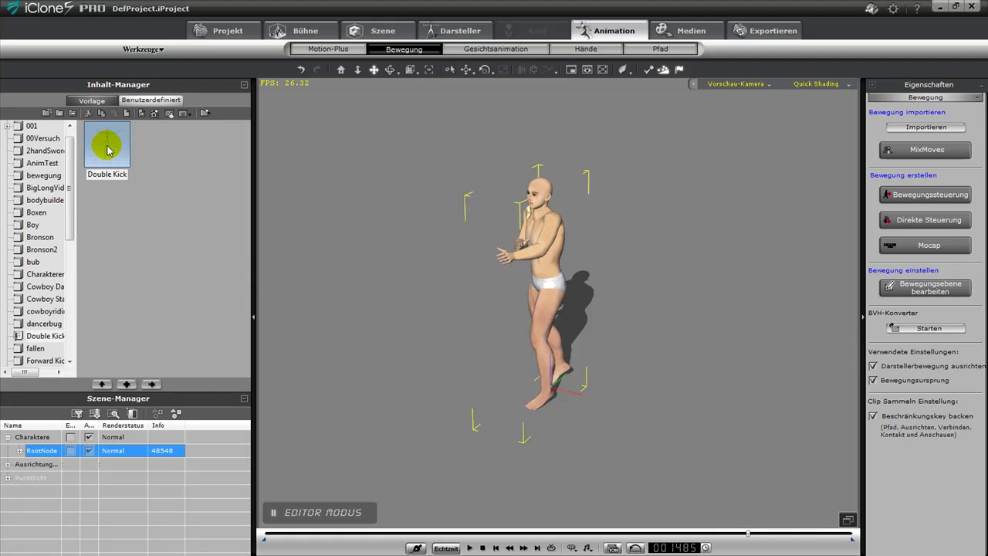